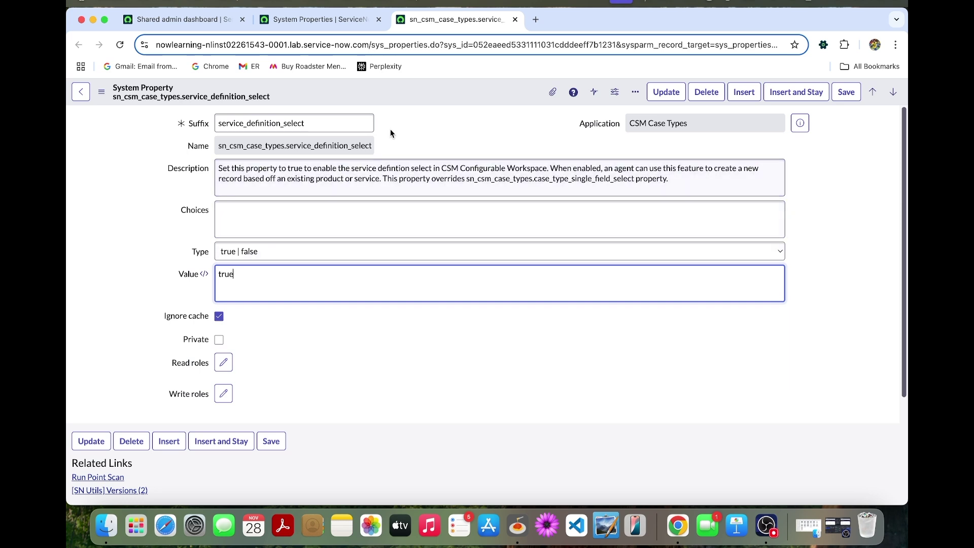
Step: Save the service_definition_select system property record
{"action": "left_click", "coordinate": [484, 97]}
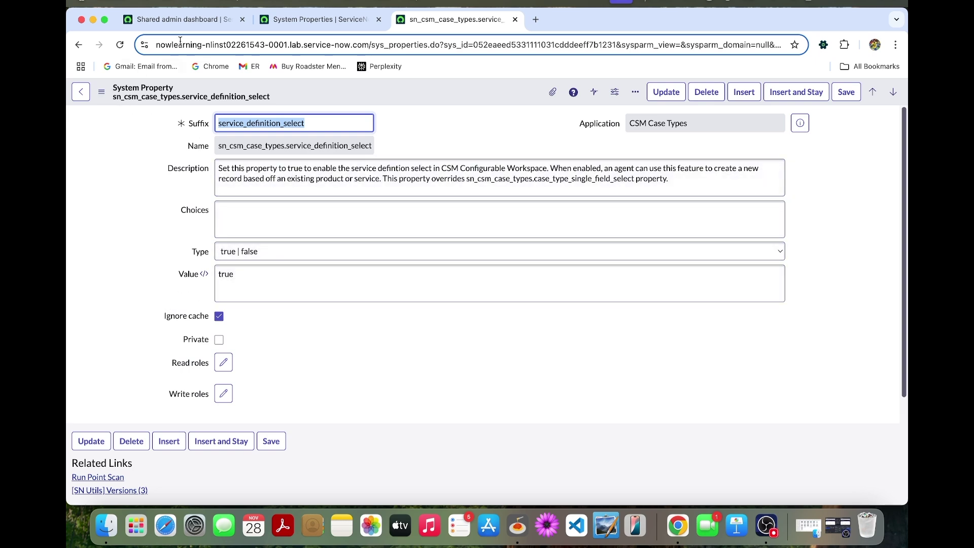
Step: Find the System Definition UI Actions list from the admin home page and open it in a new browser tab
{"action": "key", "text": "super+1"}
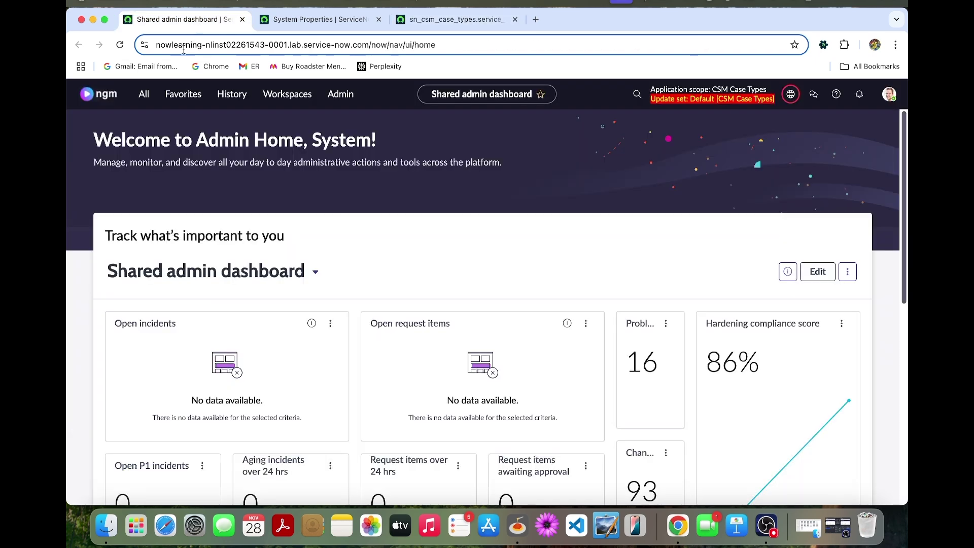
{"action": "left_click", "coordinate": [144, 94]}
{"action": "type", "text": "ui action"}
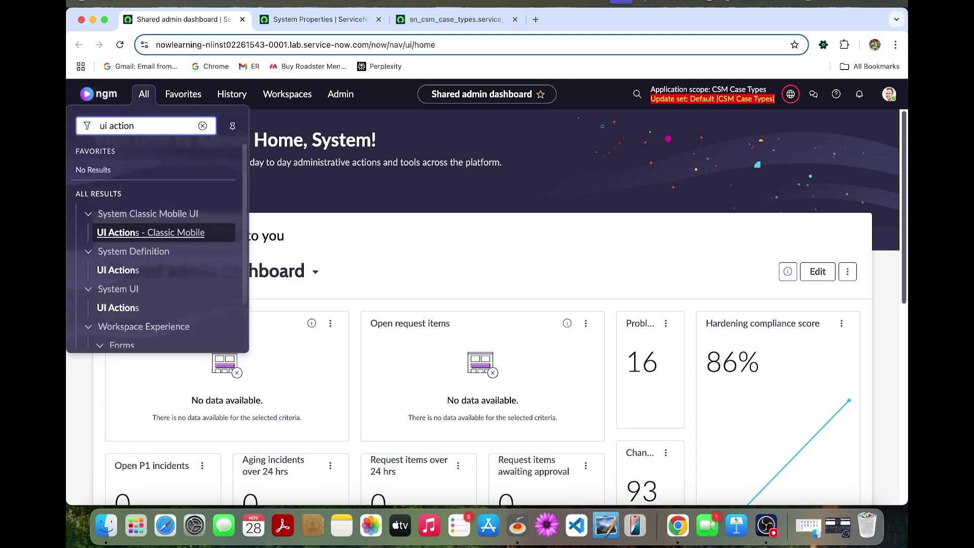
{"action": "left_click", "coordinate": [118, 270], "text": "super"}
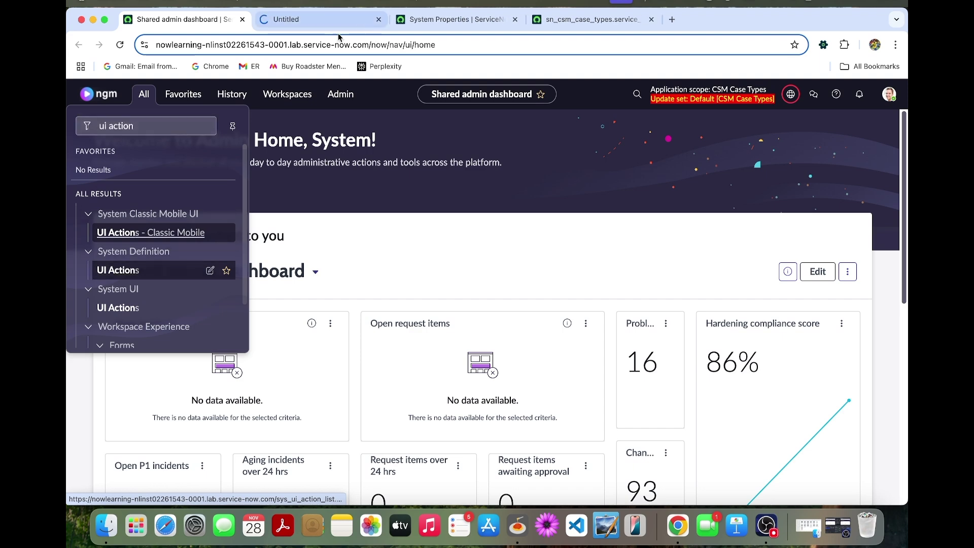
{"action": "left_click", "coordinate": [325, 21]}
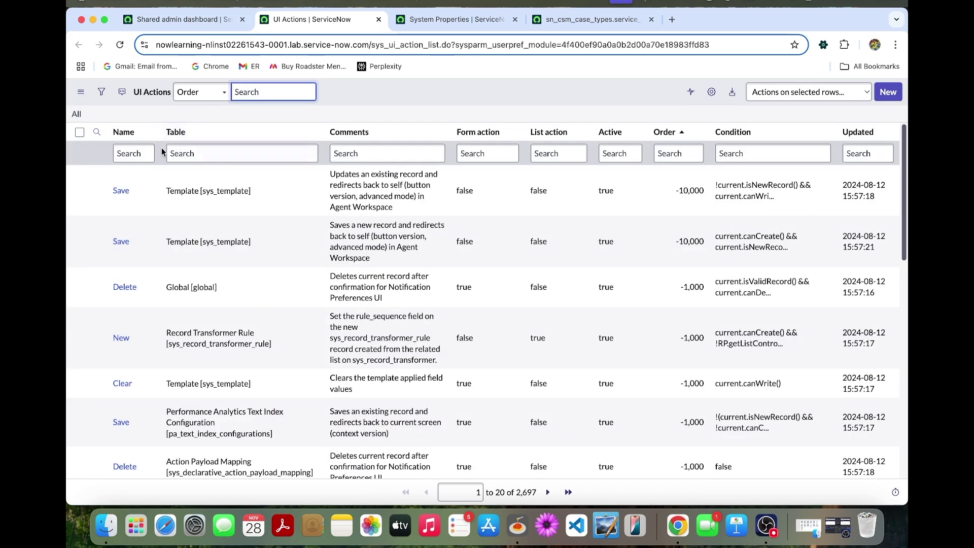
Step: Filter the UI actions by the name "create case" and open the Create Case record for the Interaction table in a new tab
{"action": "left_click", "coordinate": [128, 155]}
{"action": "type", "text": "crea"}
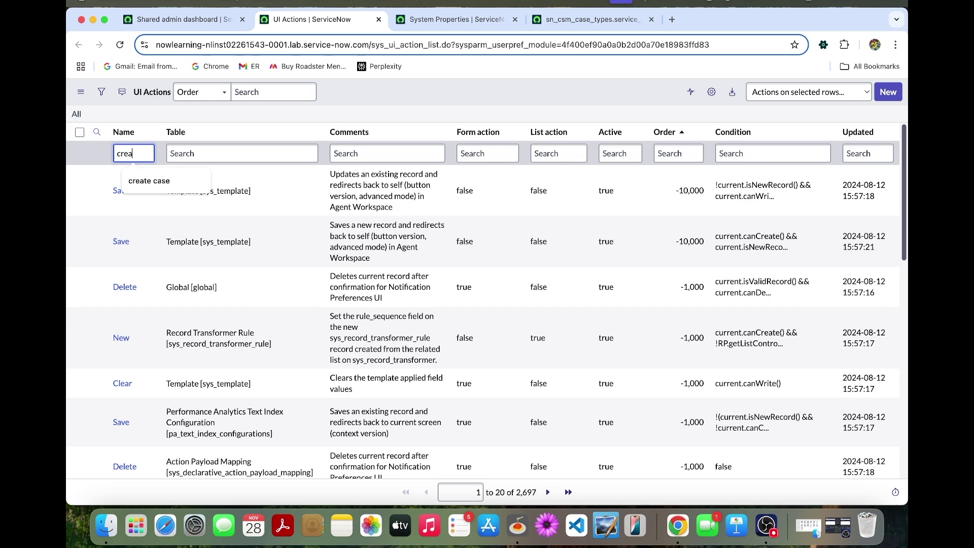
{"action": "type", "text": "te case"}
{"action": "key", "text": "Return"}
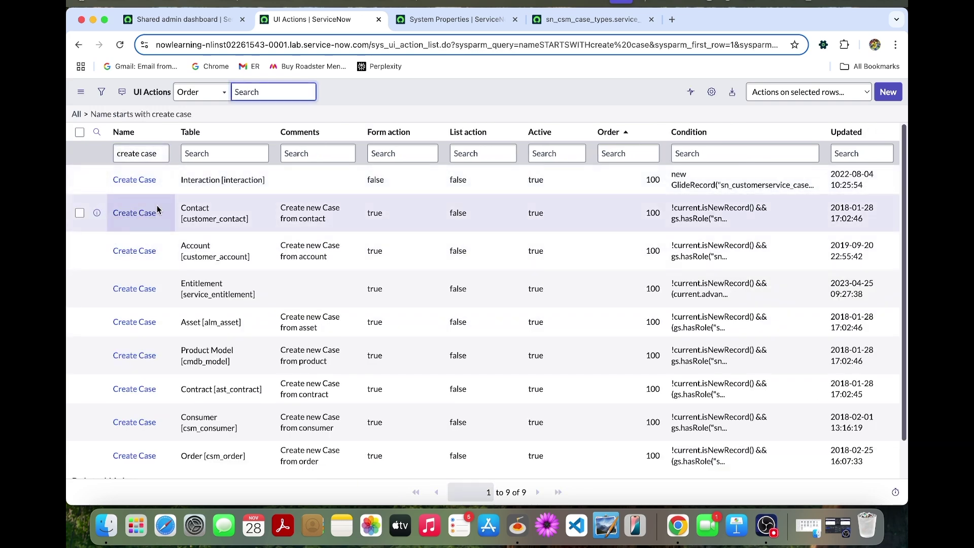
{"action": "left_click", "coordinate": [146, 183], "text": "super"}
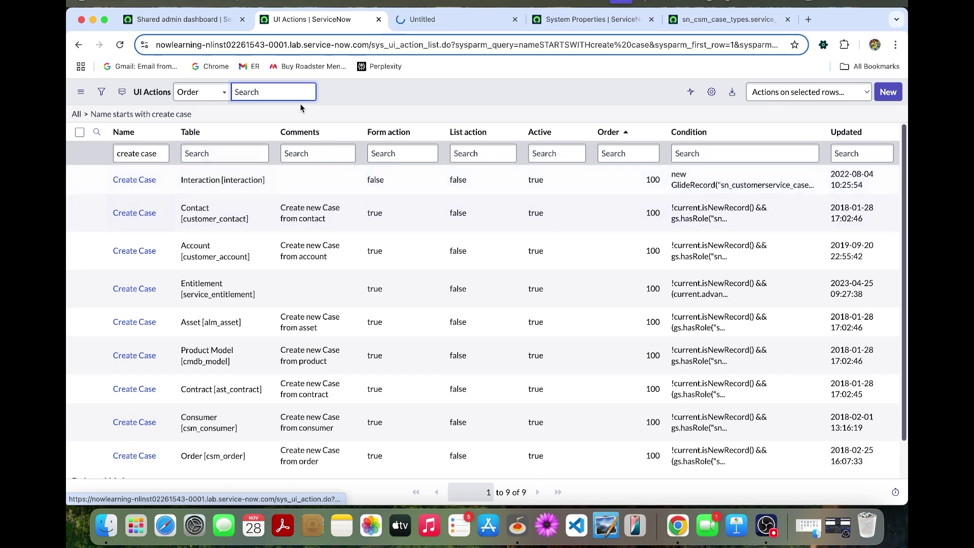
{"action": "left_click", "coordinate": [473, 22]}
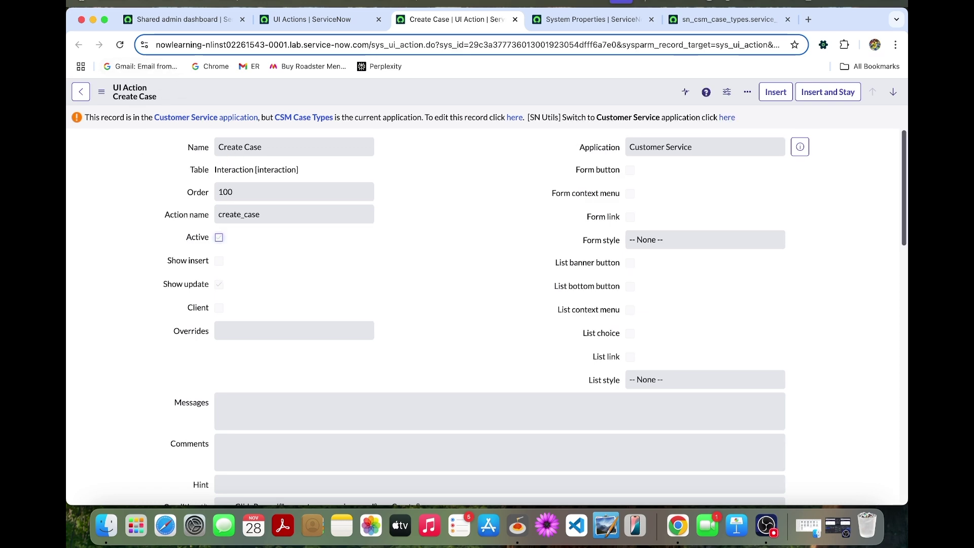
Step: Switch the application scope to Customer Service from the admin home page
{"action": "left_click", "coordinate": [180, 19]}
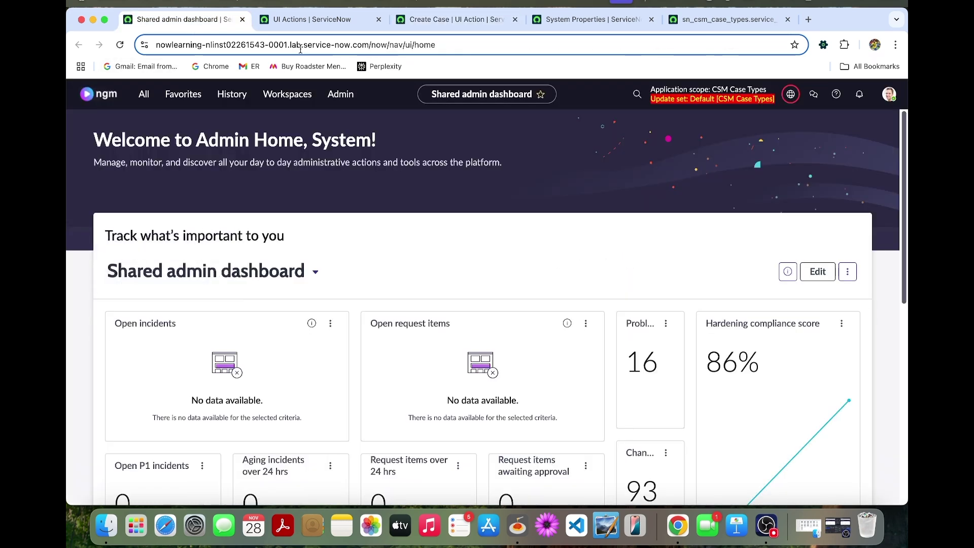
{"action": "left_click", "coordinate": [790, 94]}
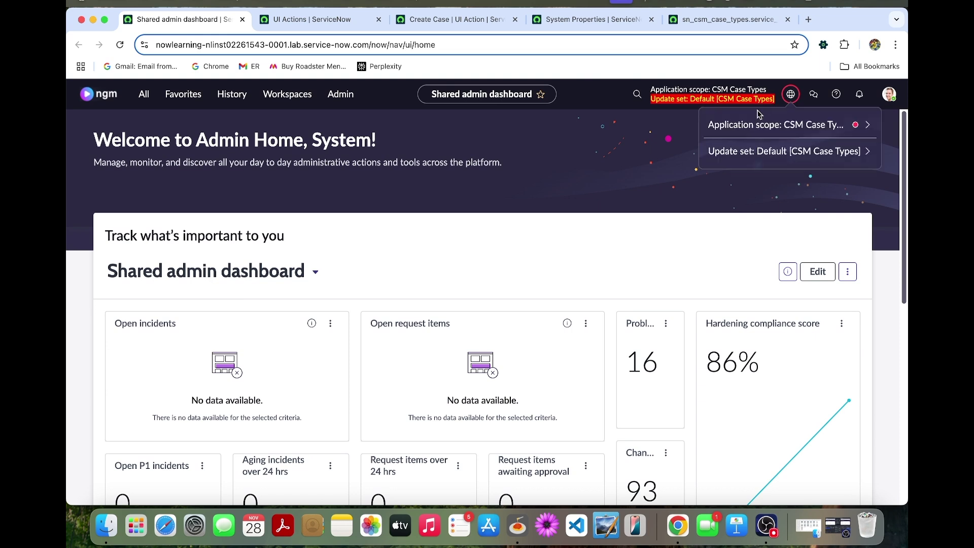
{"action": "left_click", "coordinate": [756, 123]}
{"action": "left_click", "coordinate": [755, 141]}
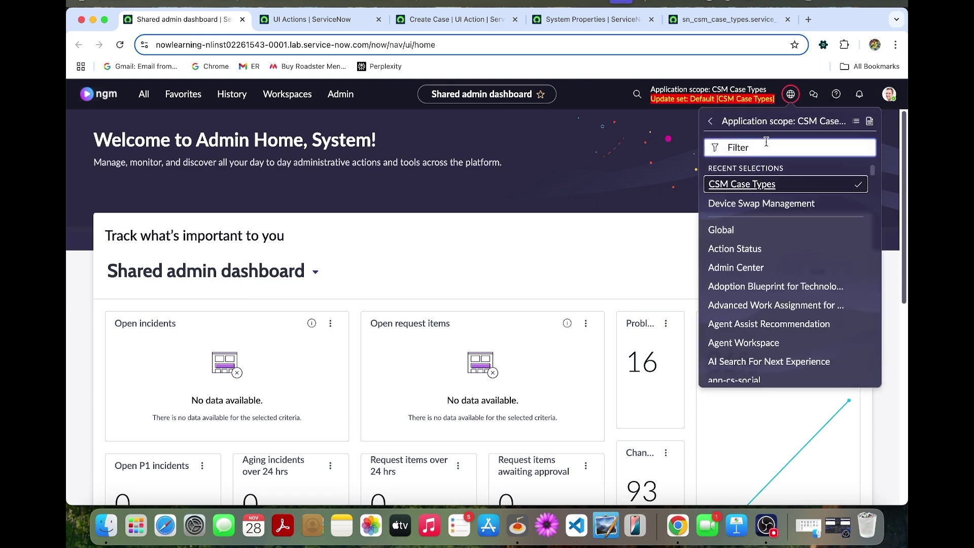
{"action": "type", "text": "custoemr"}
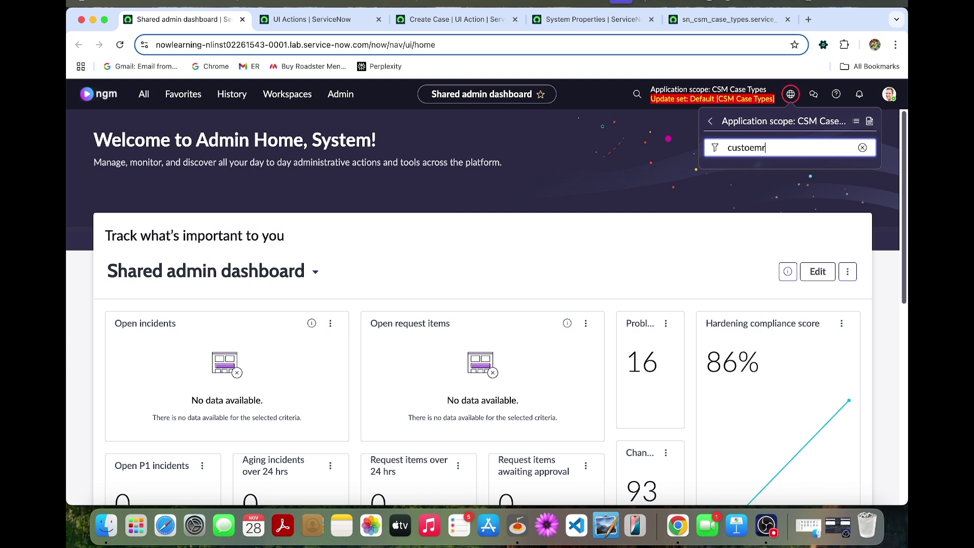
{"action": "key", "text": "BackSpace"}
{"action": "key", "text": "BackSpace"}
{"action": "key", "text": "BackSpace"}
{"action": "type", "text": "mer ser"}
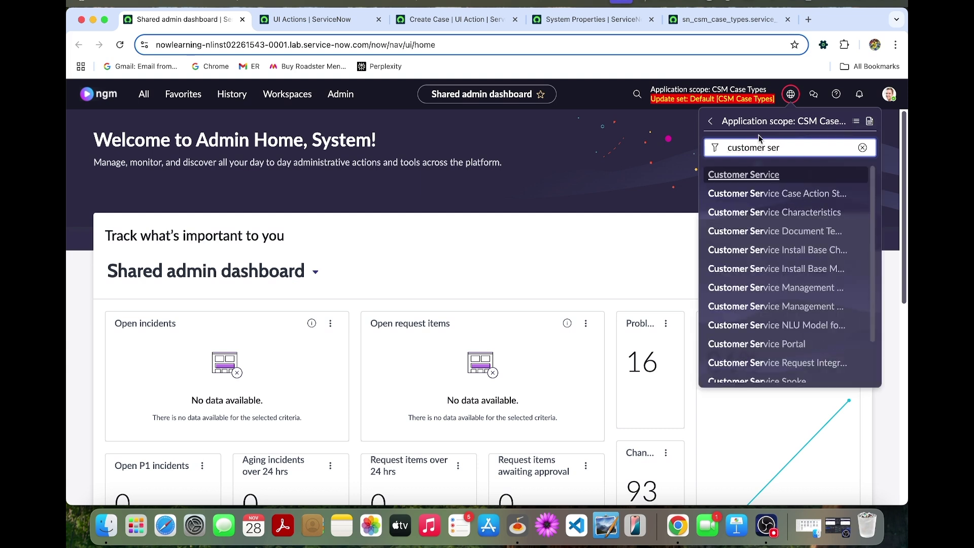
{"action": "left_click", "coordinate": [772, 175]}
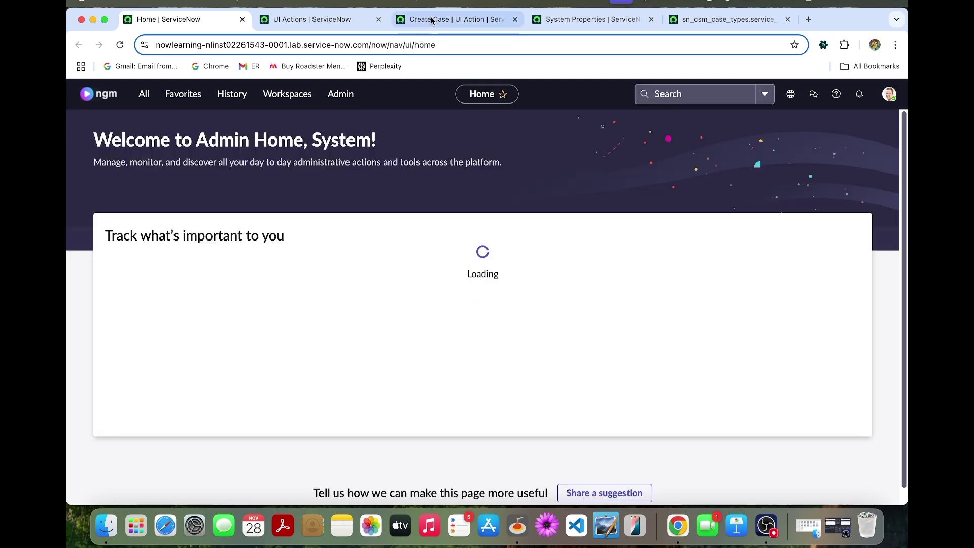
Step: Reload the Create Case UI action for the Interaction table, deactivate it, and save the record
{"action": "left_click", "coordinate": [432, 20]}
{"action": "left_click", "coordinate": [121, 45]}
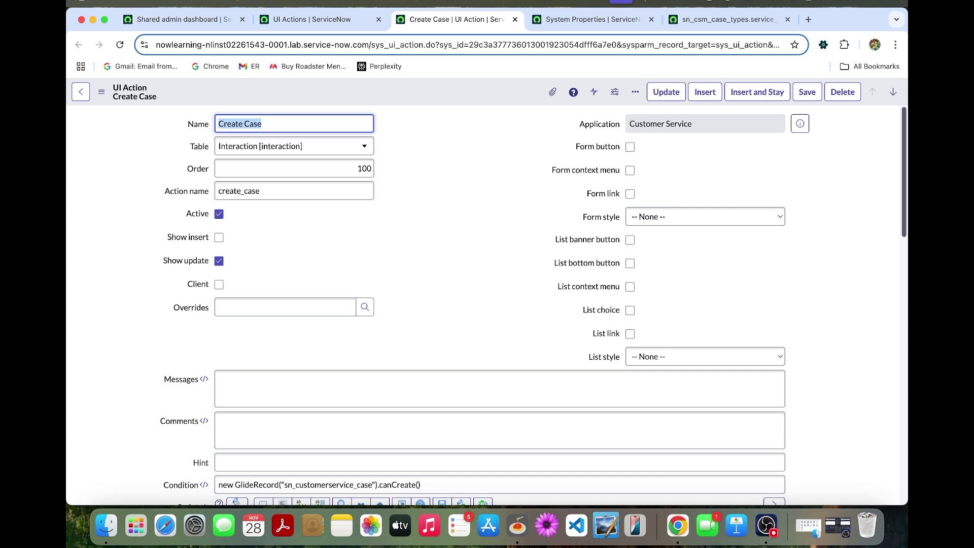
{"action": "left_click", "coordinate": [219, 213]}
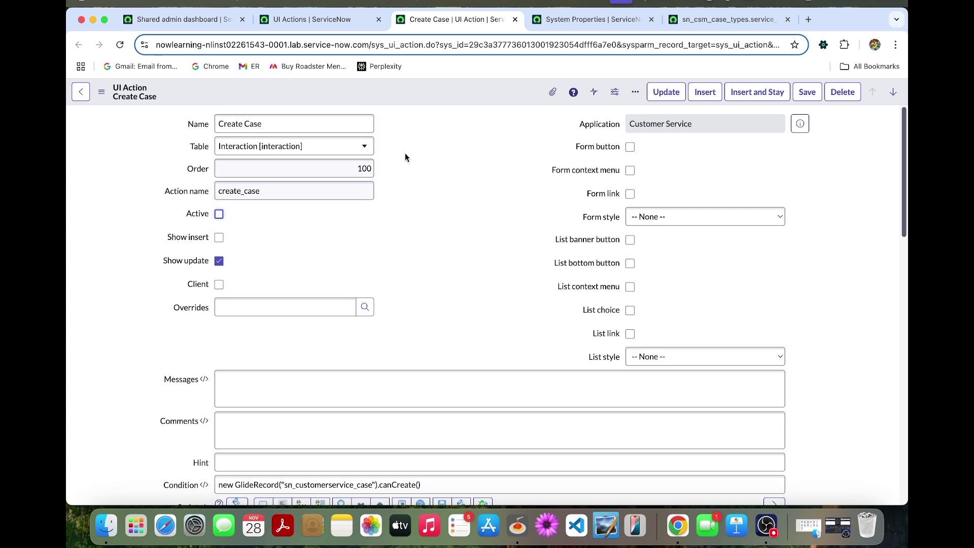
{"action": "right_click", "coordinate": [433, 99]}
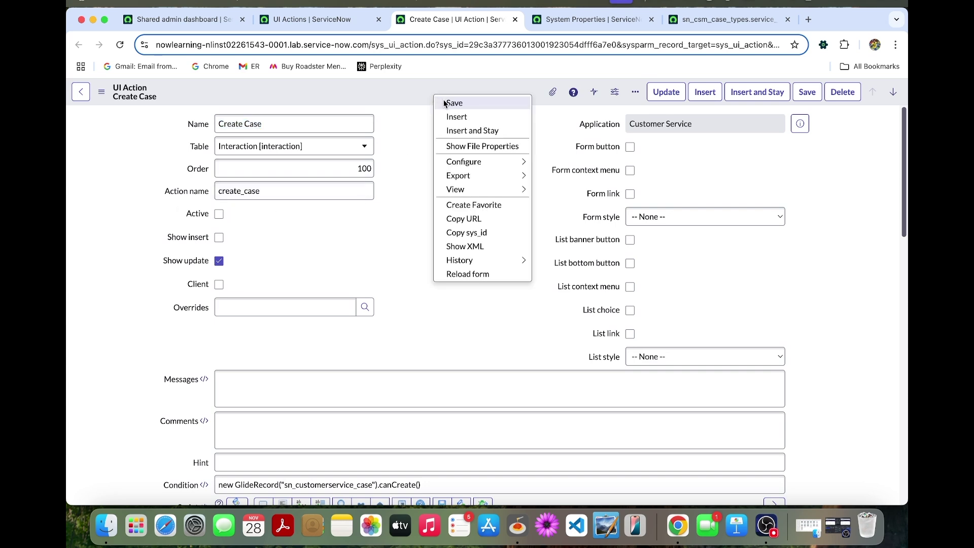
{"action": "left_click", "coordinate": [453, 103]}
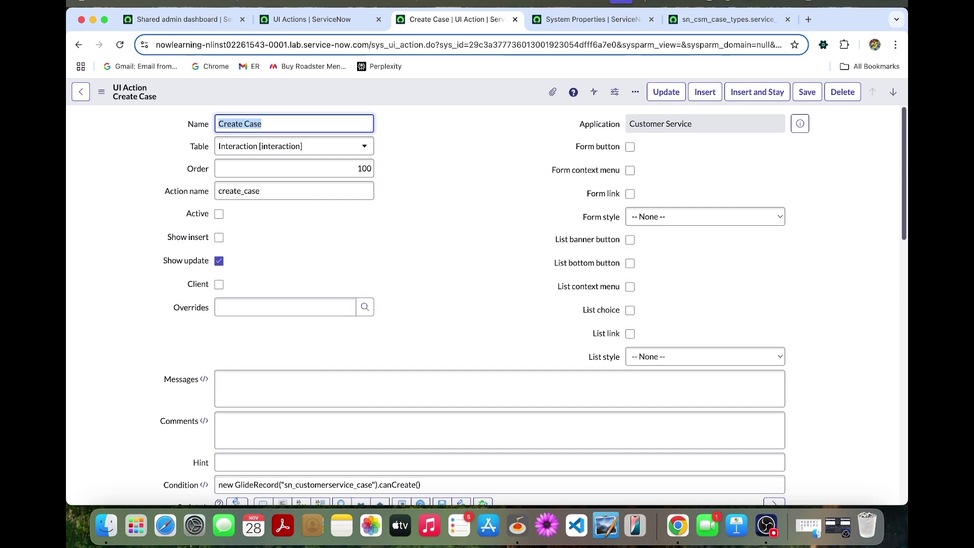
Step: Find Action Bar Declarative Actions from the admin home page and open its list in a new tab
{"action": "left_click", "coordinate": [178, 19]}
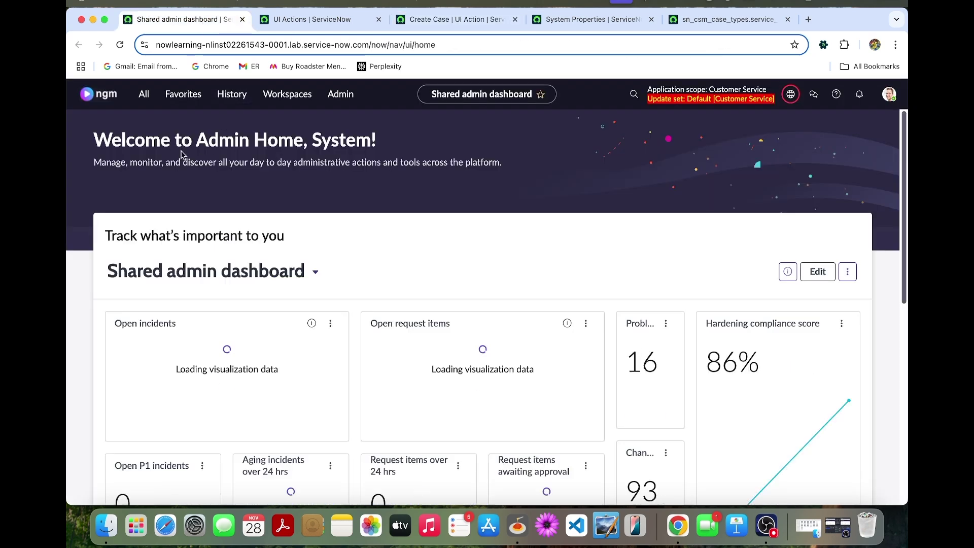
{"action": "left_click", "coordinate": [145, 98]}
{"action": "type", "text": "action"}
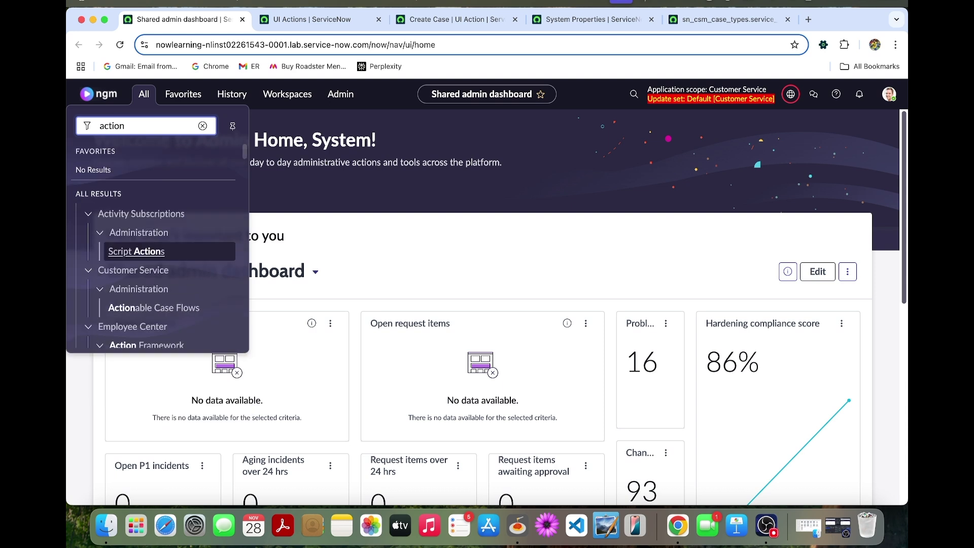
{"action": "type", "text": " ba"}
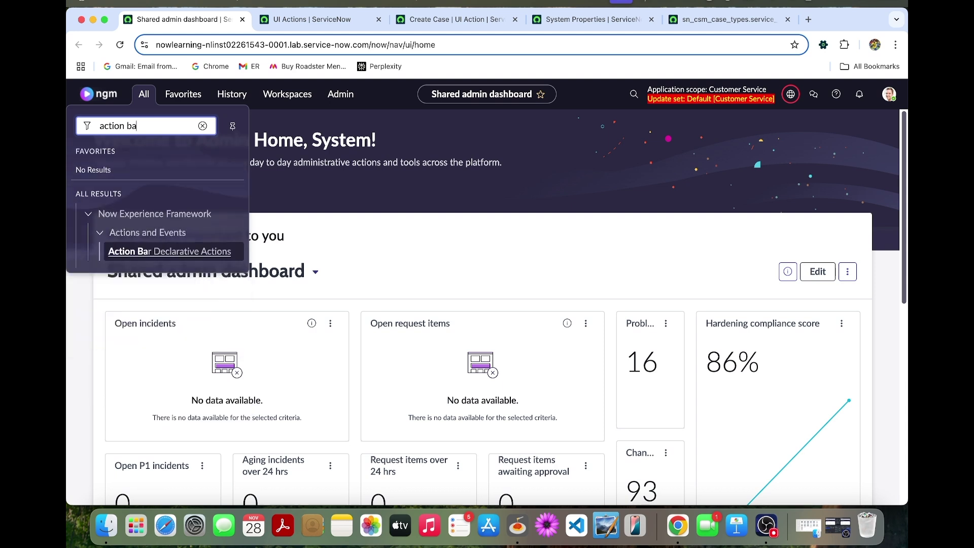
{"action": "left_click", "coordinate": [193, 251], "text": "super"}
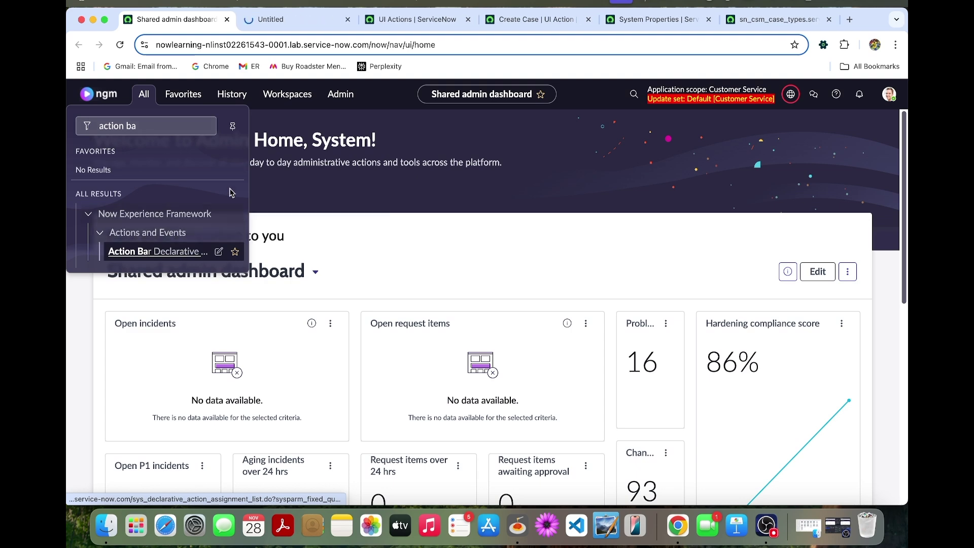
{"action": "left_click", "coordinate": [311, 19]}
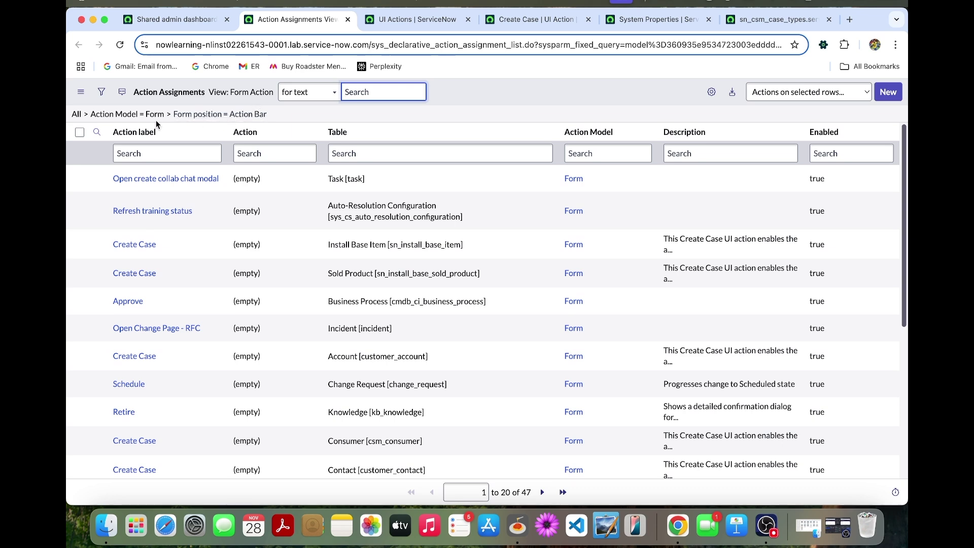
Step: Filter the action assignments by the label "create case" and open the Interaction table's Create Case record in a new tab
{"action": "left_click", "coordinate": [167, 159]}
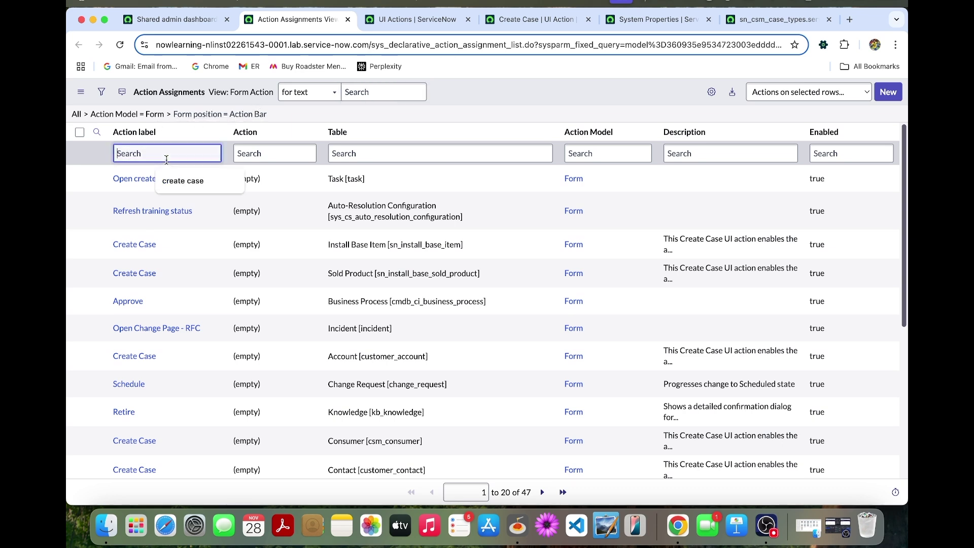
{"action": "left_click", "coordinate": [182, 180]}
{"action": "key", "text": "Return"}
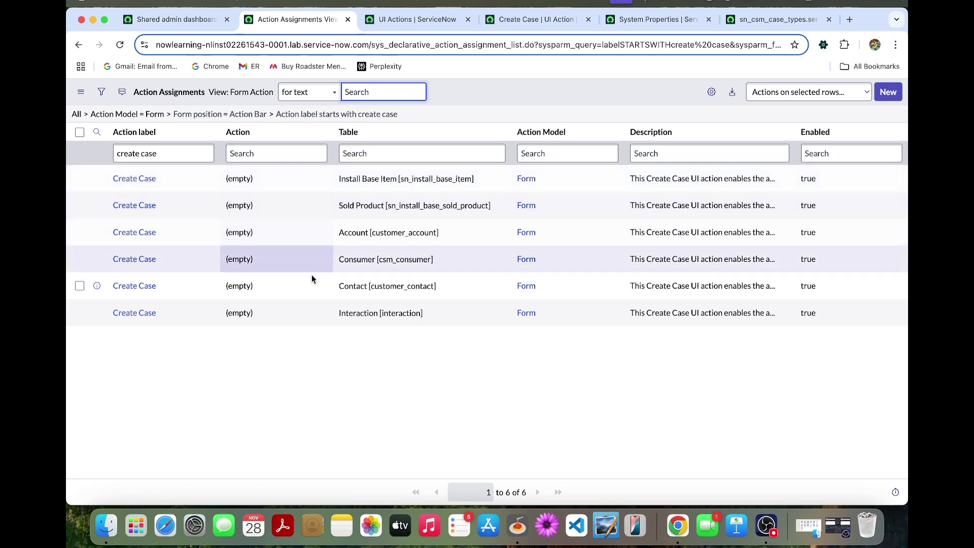
{"action": "left_click", "coordinate": [135, 314], "text": "super"}
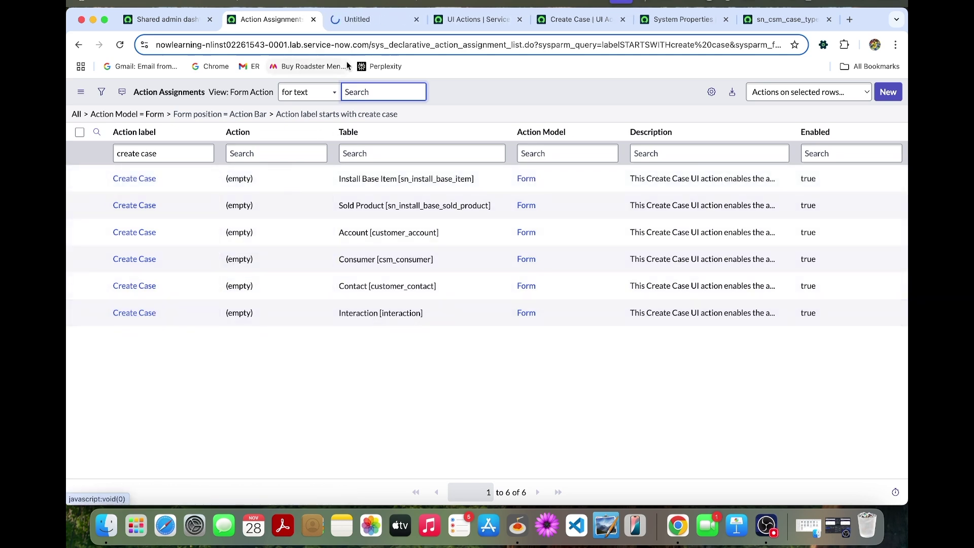
{"action": "left_click", "coordinate": [359, 18]}
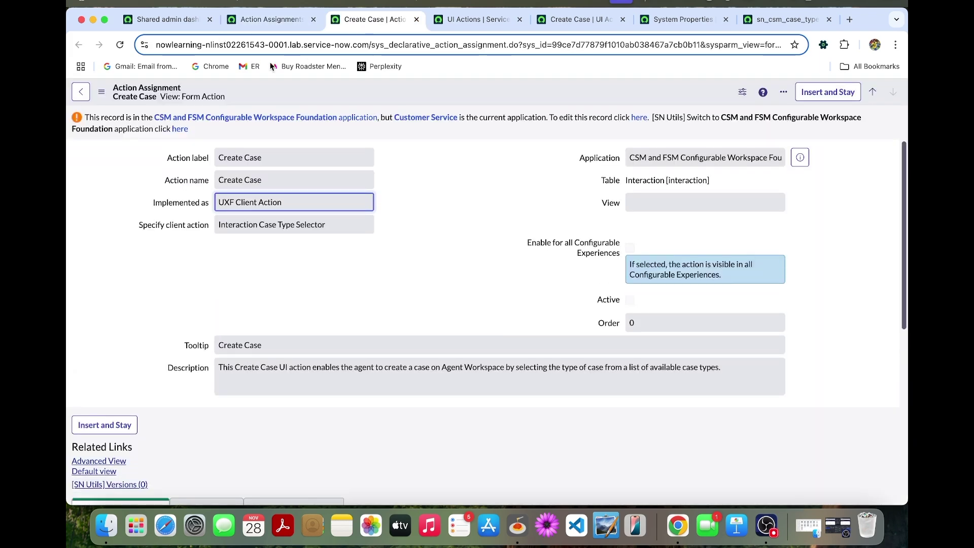
Step: Switch the application scope to CSM and FSM Configurable Workspace Foundation from the admin home page
{"action": "left_click", "coordinate": [171, 19]}
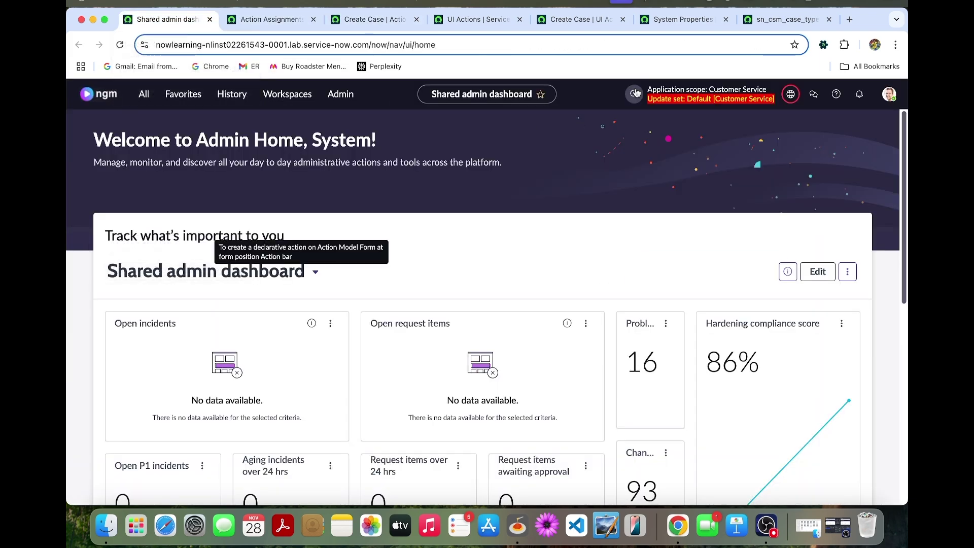
{"action": "left_click", "coordinate": [791, 93]}
{"action": "left_click", "coordinate": [776, 124]}
{"action": "left_click", "coordinate": [775, 149]}
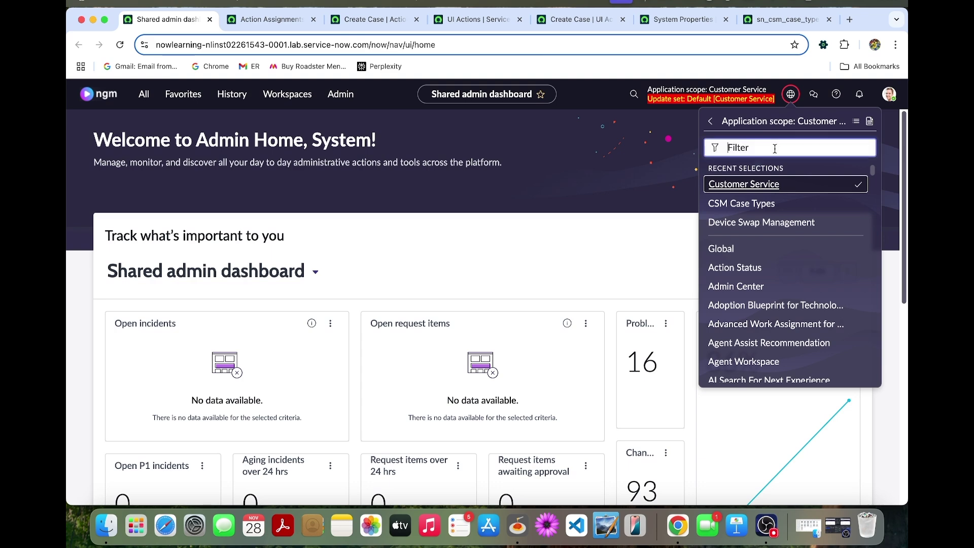
{"action": "type", "text": "csm"}
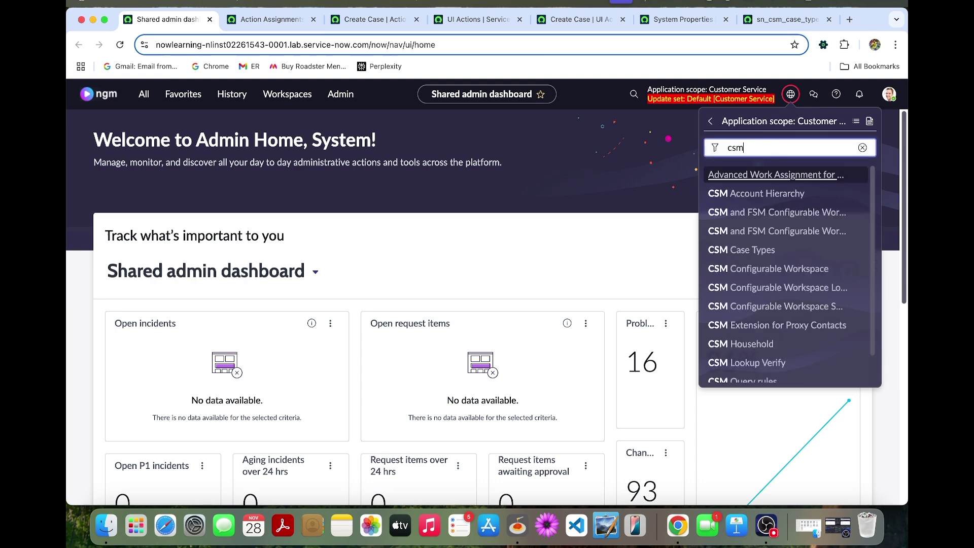
{"action": "type", "text": "/"}
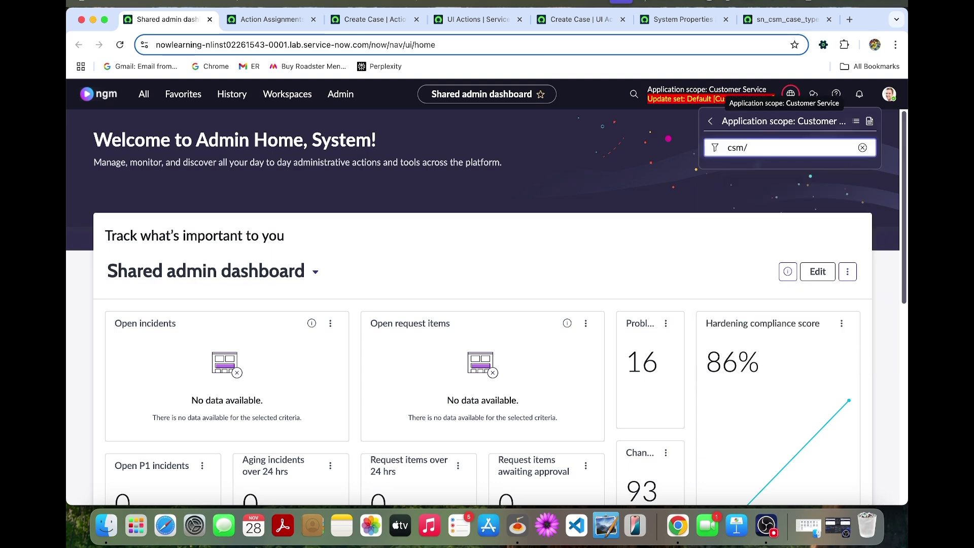
{"action": "key", "text": "BackSpace"}
{"action": "key", "text": "BackSpace"}
{"action": "key", "text": "BackSpace"}
{"action": "key", "text": "BackSpace"}
{"action": "type", "text": "fs"}
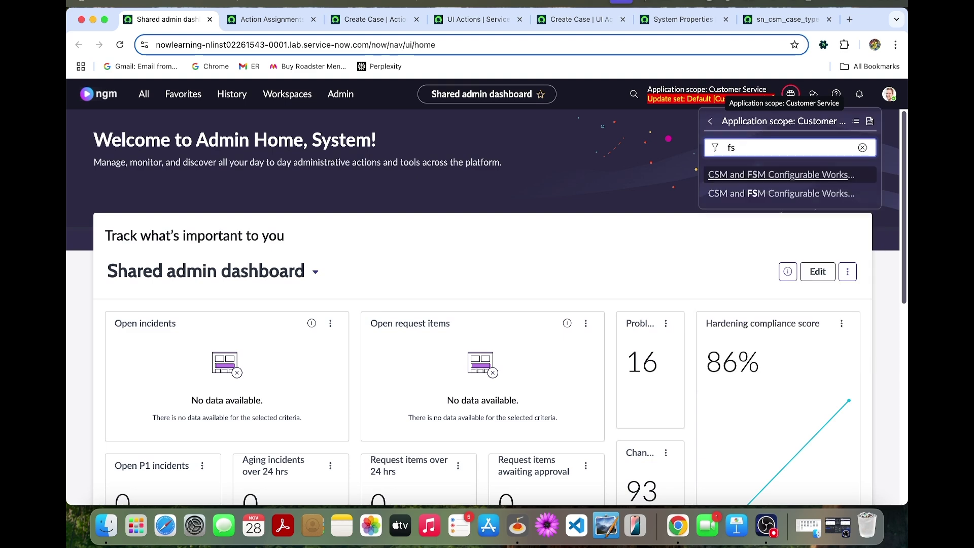
{"action": "left_click", "coordinate": [375, 19]}
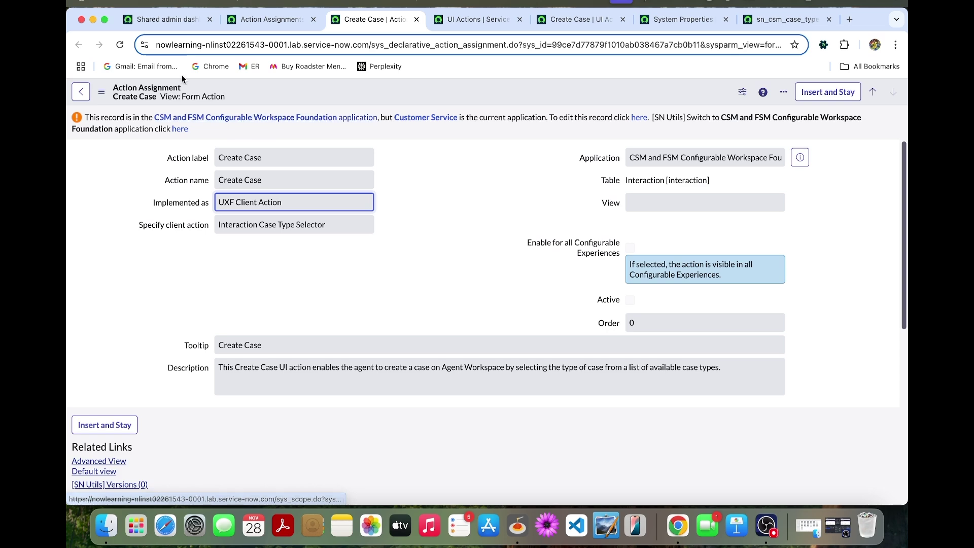
{"action": "left_click", "coordinate": [170, 19]}
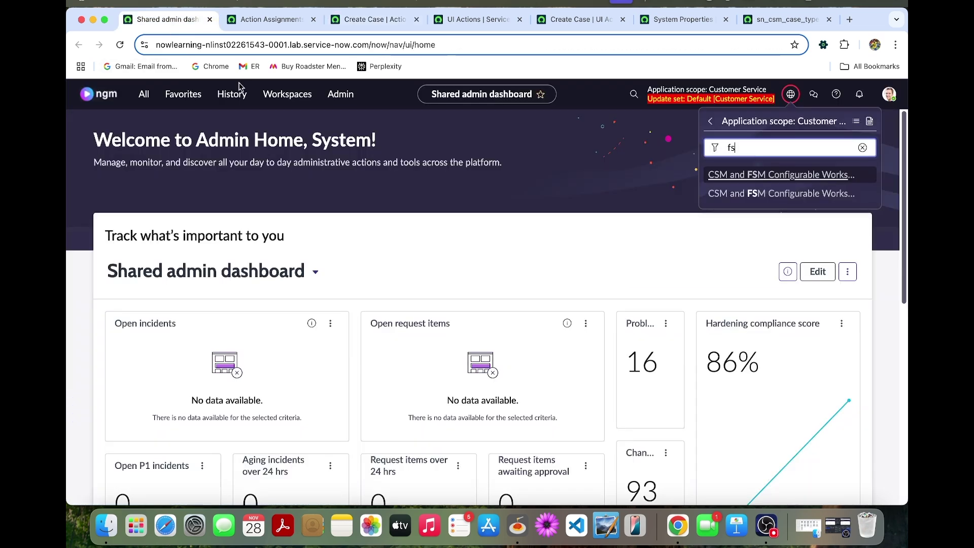
{"action": "left_click", "coordinate": [836, 176]}
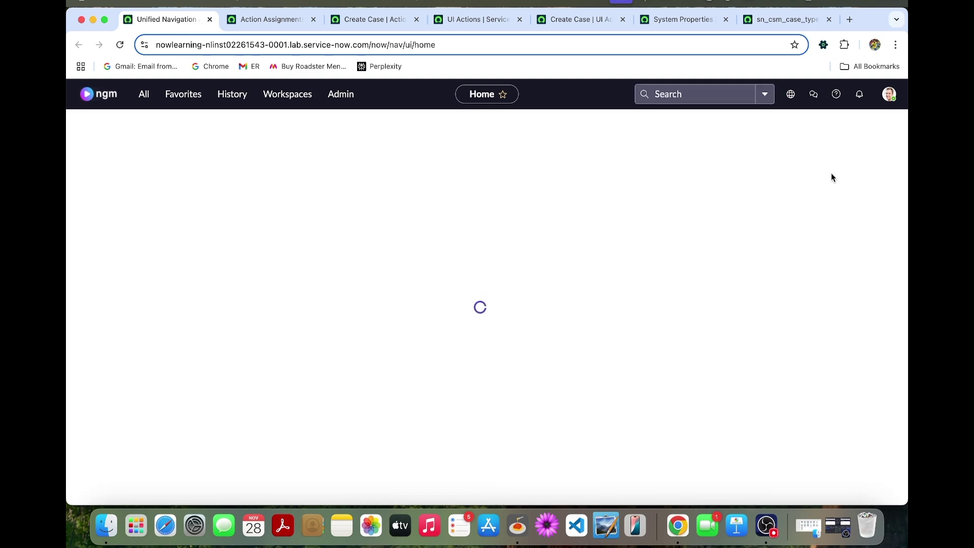
Step: Reload the Create Case action assignment for the Interaction table, activate it, and save the record
{"action": "left_click", "coordinate": [357, 20]}
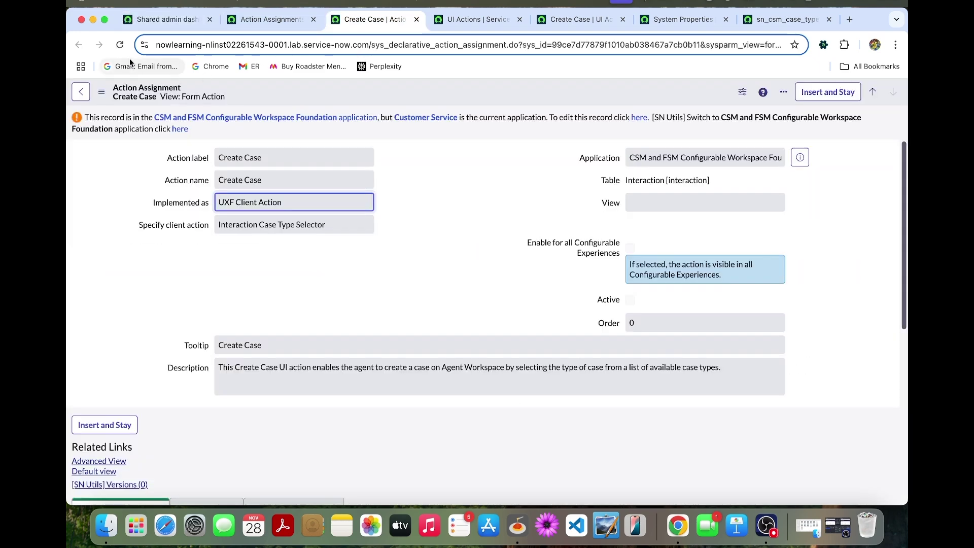
{"action": "left_click", "coordinate": [121, 44]}
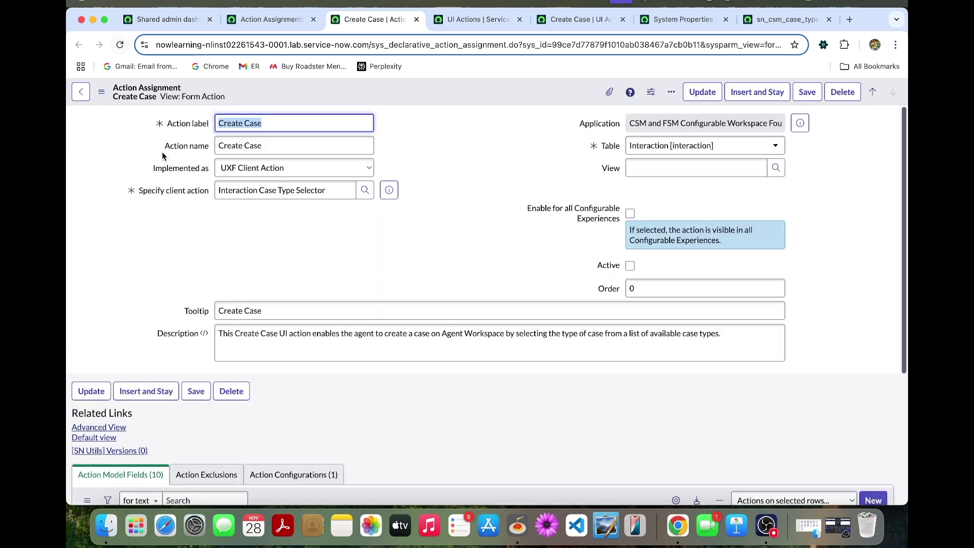
{"action": "left_click", "coordinate": [630, 265]}
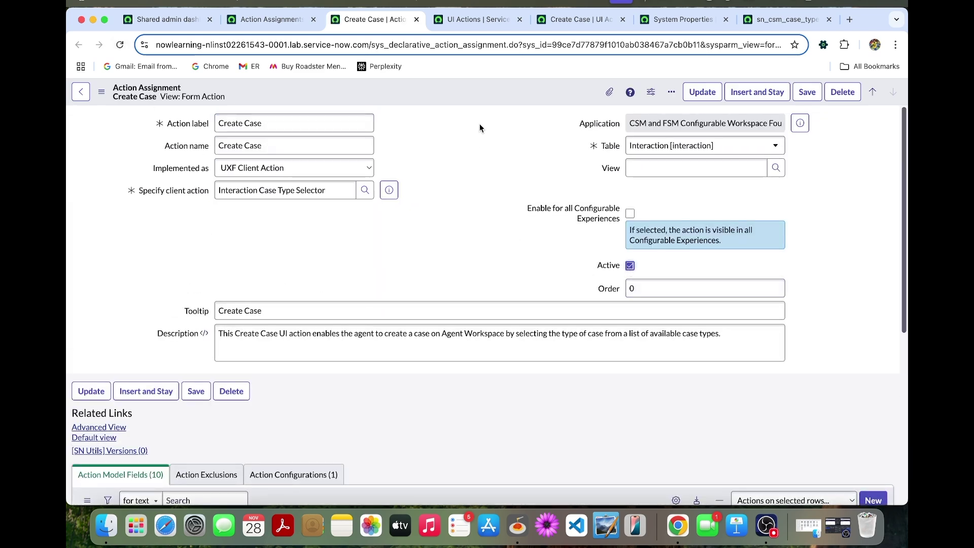
{"action": "right_click", "coordinate": [502, 97]}
{"action": "left_click", "coordinate": [513, 103]}
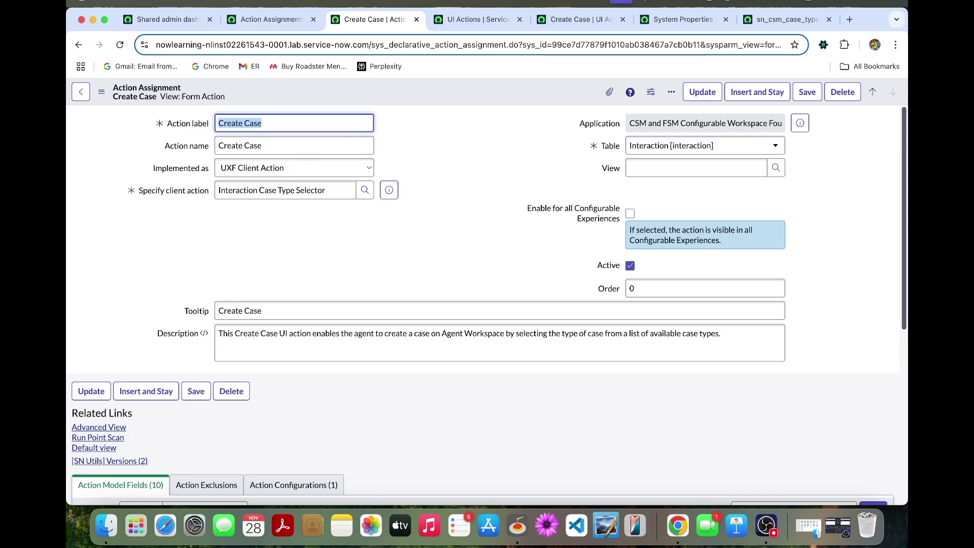
Step: Find Manage Case Types from the admin home page and open the case types list in a new tab
{"action": "left_click", "coordinate": [178, 25]}
{"action": "left_click", "coordinate": [144, 94]}
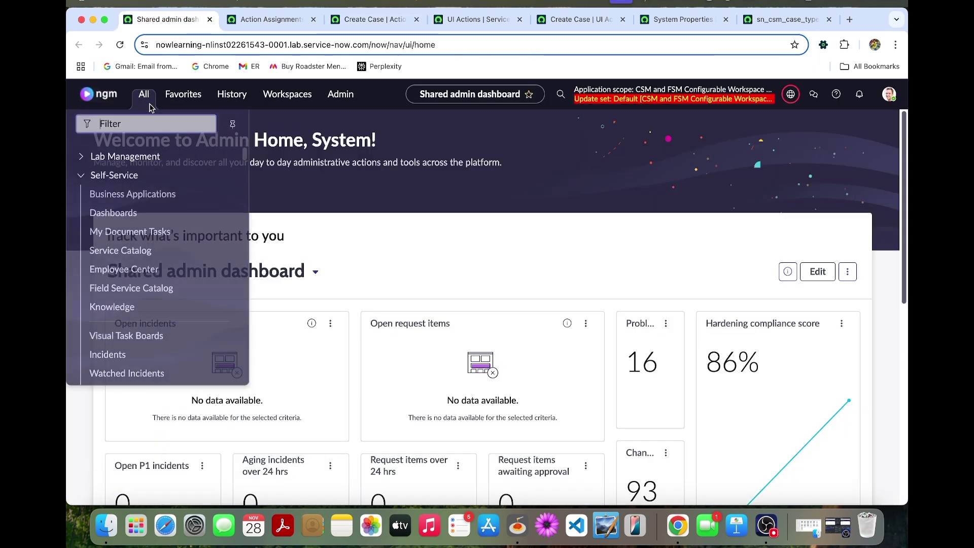
{"action": "type", "text": "manag"}
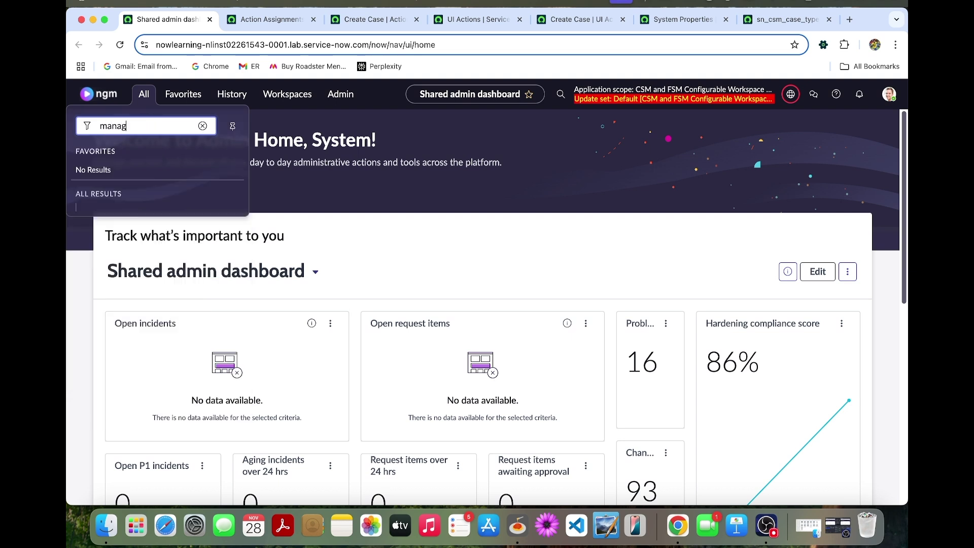
{"action": "type", "text": "e case"}
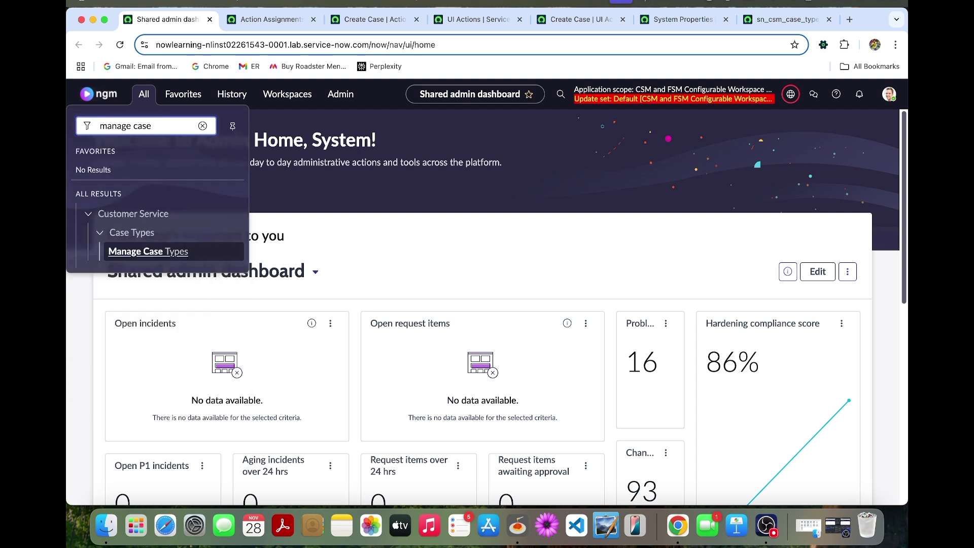
{"action": "left_click", "coordinate": [155, 253]}
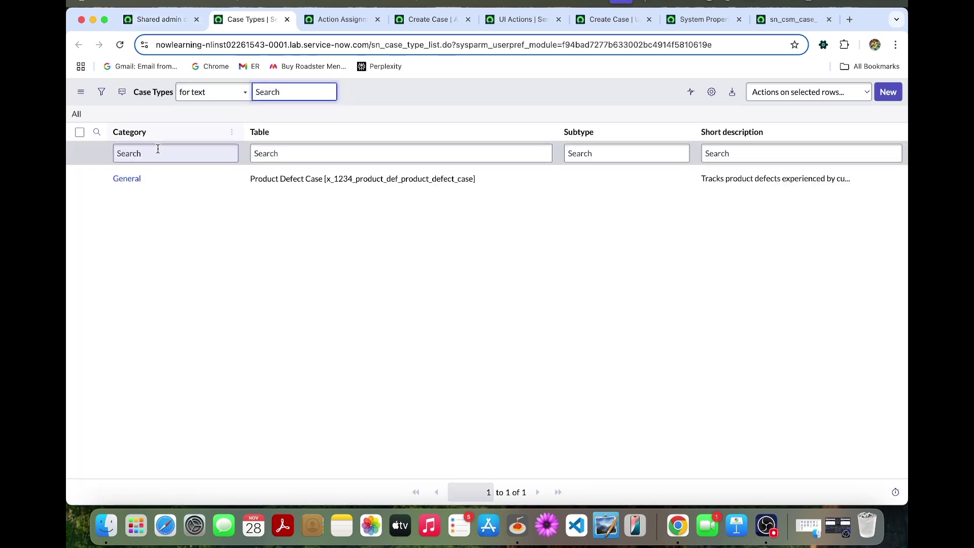
Step: Open the Product Defect Case type record in the General category and show its related service definitions
{"action": "left_click", "coordinate": [131, 181]}
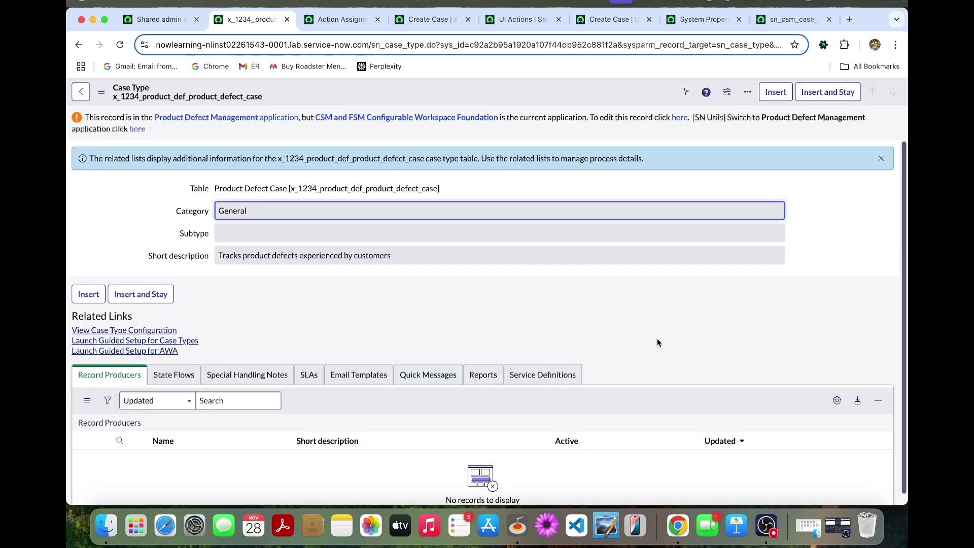
{"action": "left_click", "coordinate": [548, 398]}
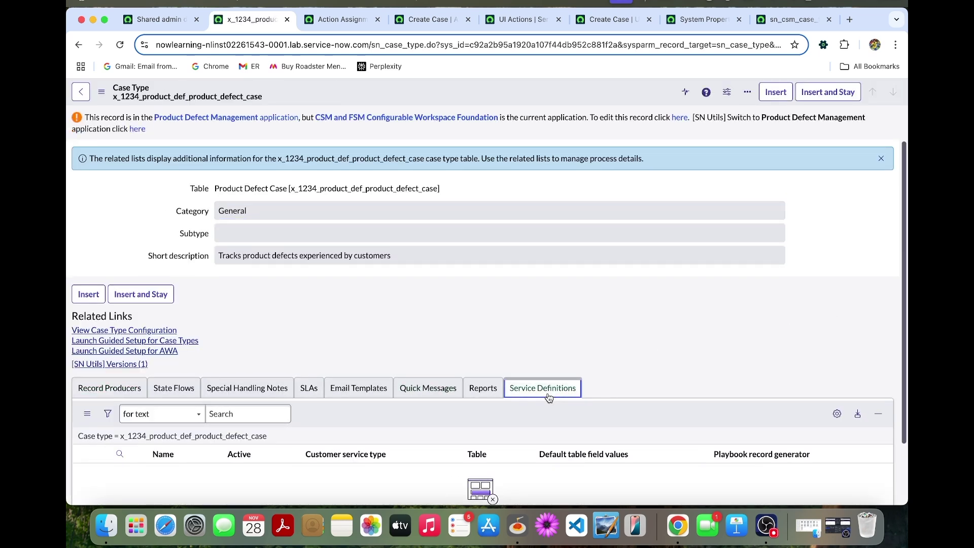
{"action": "scroll", "coordinate": [548, 398], "scroll_direction": "down", "scroll_amount": 3}
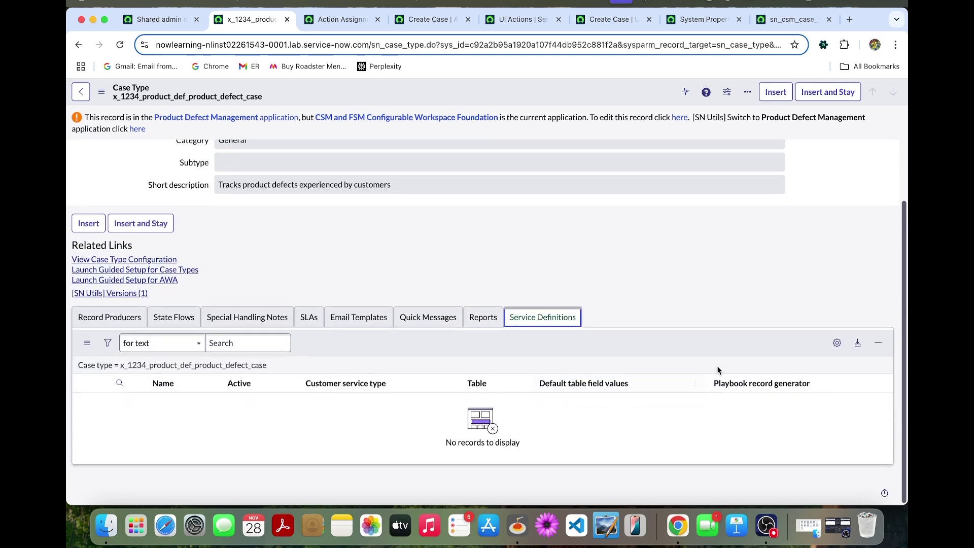
{"action": "scroll", "coordinate": [491, 349], "scroll_direction": "up", "scroll_amount": 3}
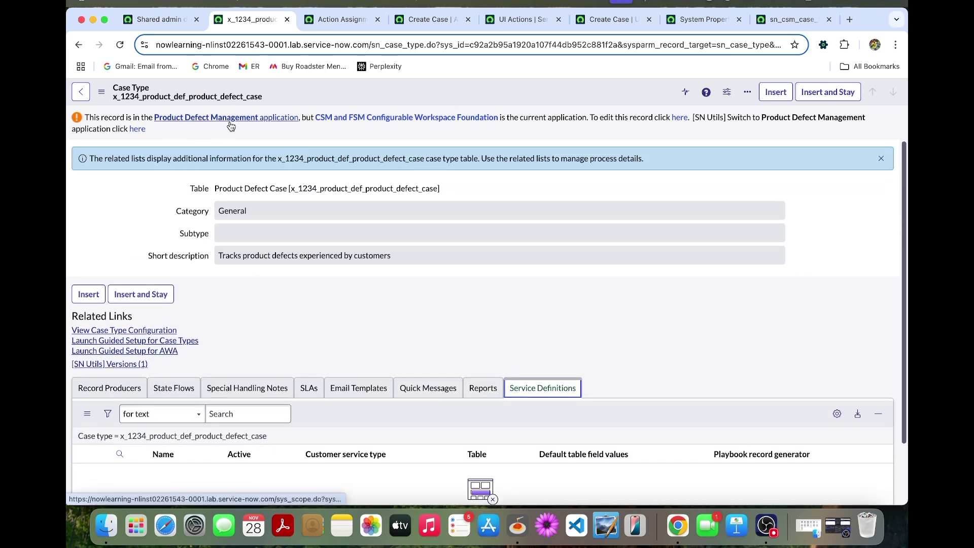
Step: Switch the application scope to Product Defect Management from the admin home page
{"action": "left_click", "coordinate": [171, 23]}
{"action": "left_click", "coordinate": [791, 94]}
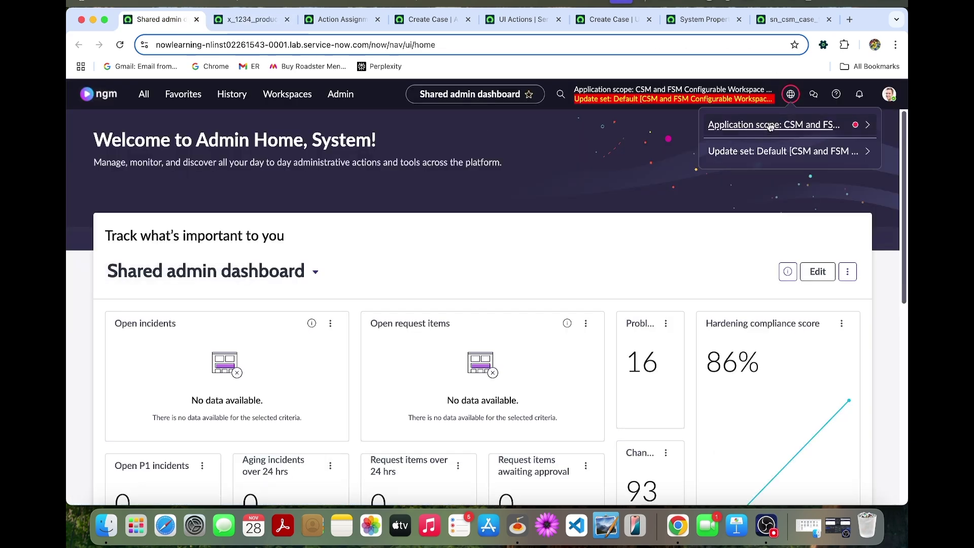
{"action": "left_click", "coordinate": [770, 126]}
{"action": "type", "text": "p"}
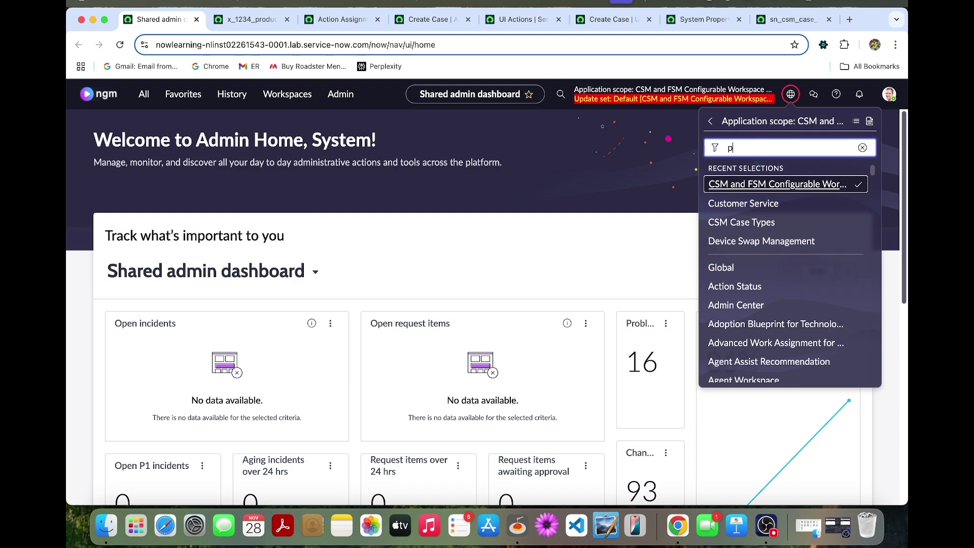
{"action": "type", "text": "roduc"}
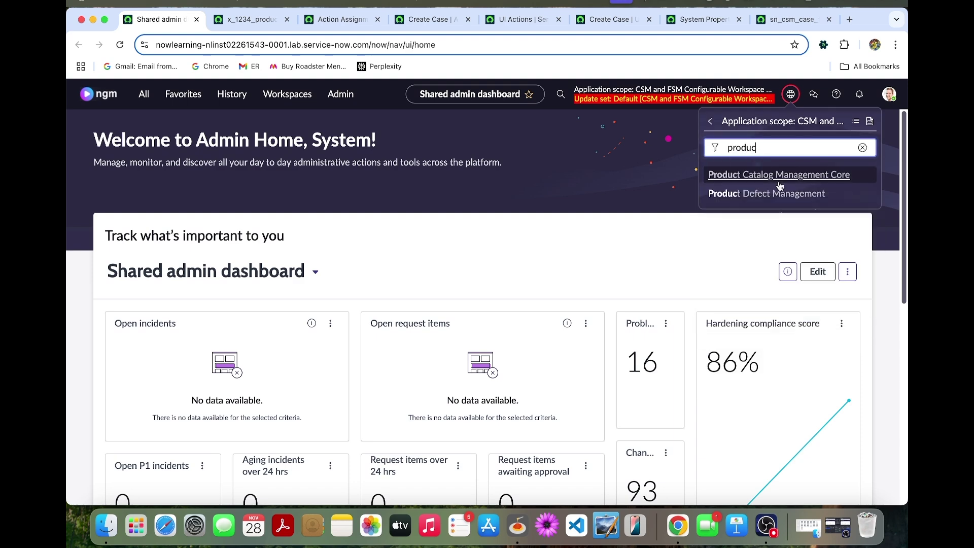
{"action": "left_click", "coordinate": [780, 193]}
Step: Reload the Product Defect Case type, add a service definition named "Technical Error support" with customer service type Post-Sale, and save it
{"action": "left_click", "coordinate": [274, 20]}
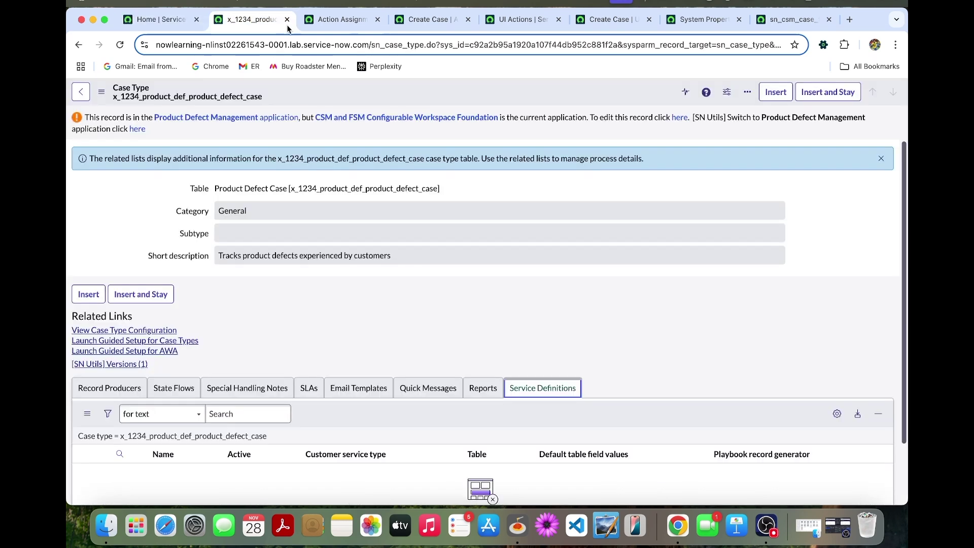
{"action": "left_click", "coordinate": [120, 45]}
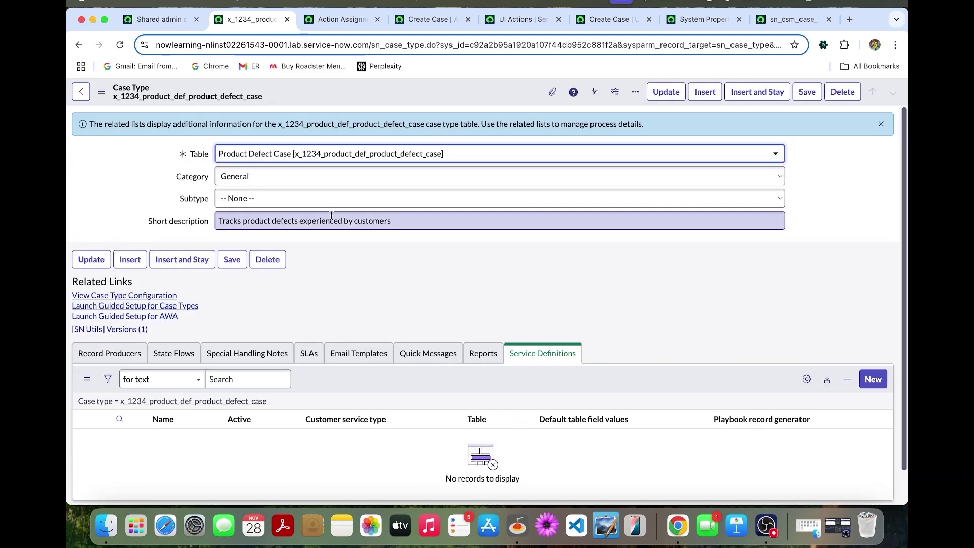
{"action": "left_click", "coordinate": [874, 379]}
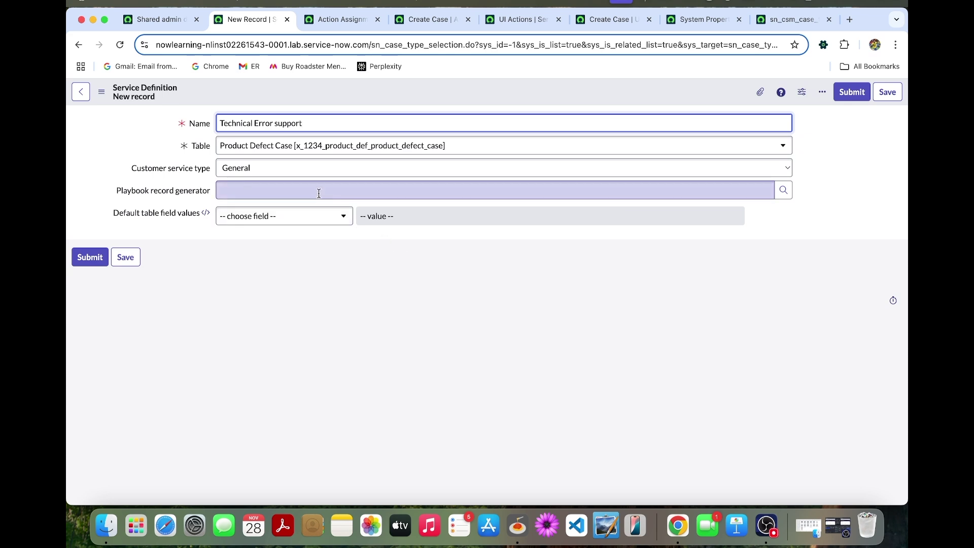
{"action": "left_click", "coordinate": [298, 169]}
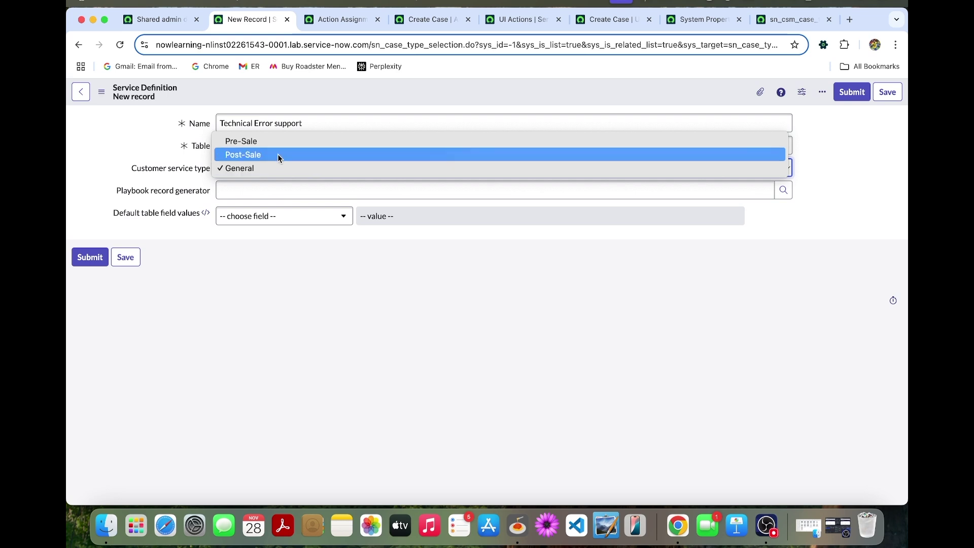
{"action": "left_click", "coordinate": [278, 154]}
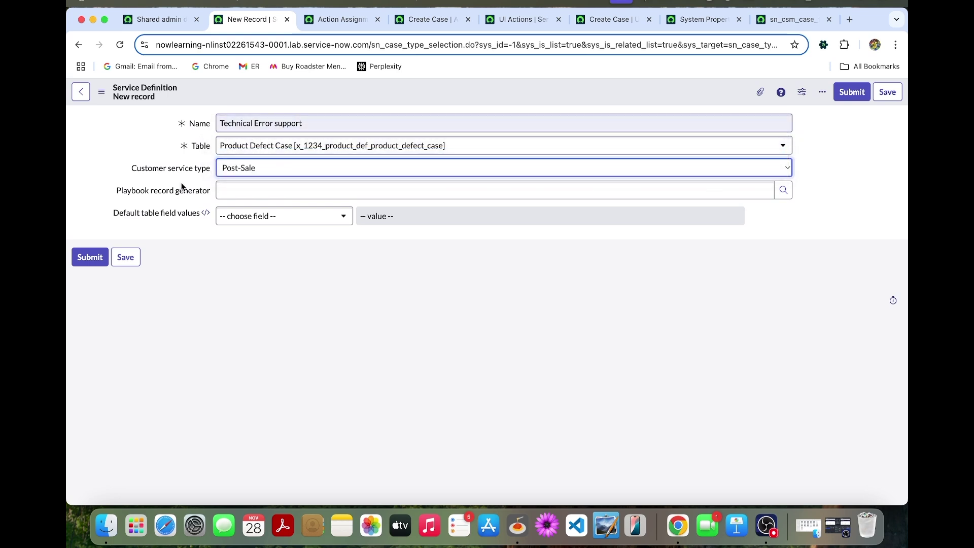
{"action": "right_click", "coordinate": [470, 82]}
{"action": "left_click", "coordinate": [482, 87]}
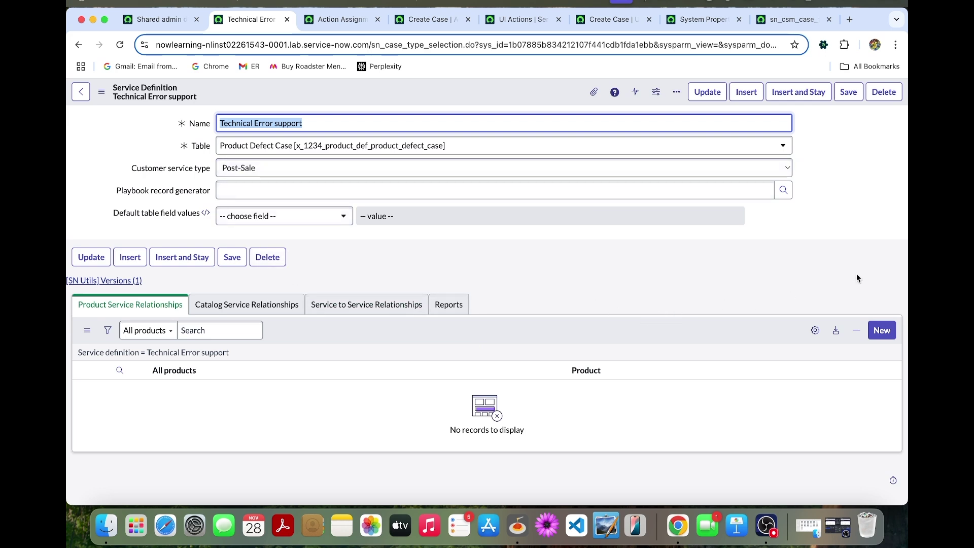
Step: Add a product service relationship to the Technical Error support definition for the product Now Global Media Calico Box v1.71 and submit it
{"action": "left_click", "coordinate": [882, 330]}
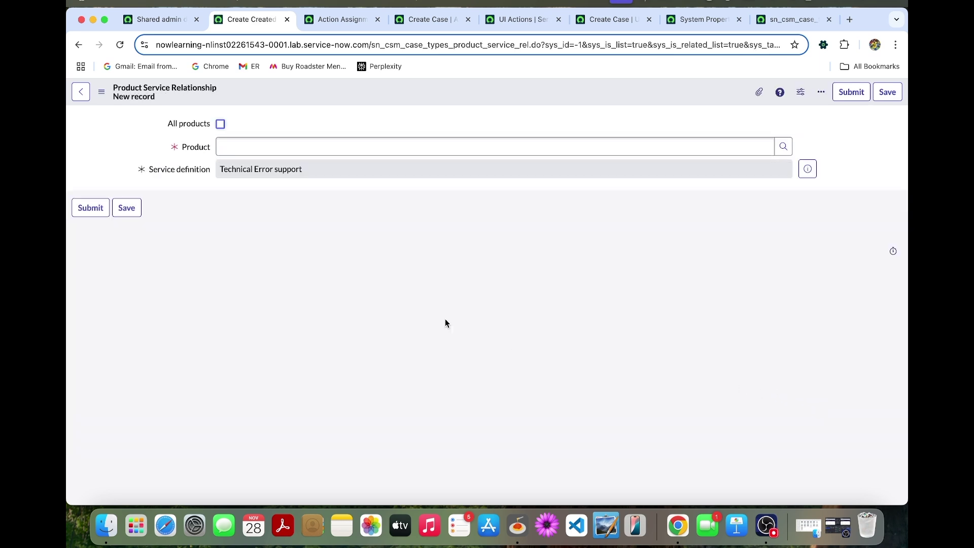
{"action": "left_click", "coordinate": [782, 148]}
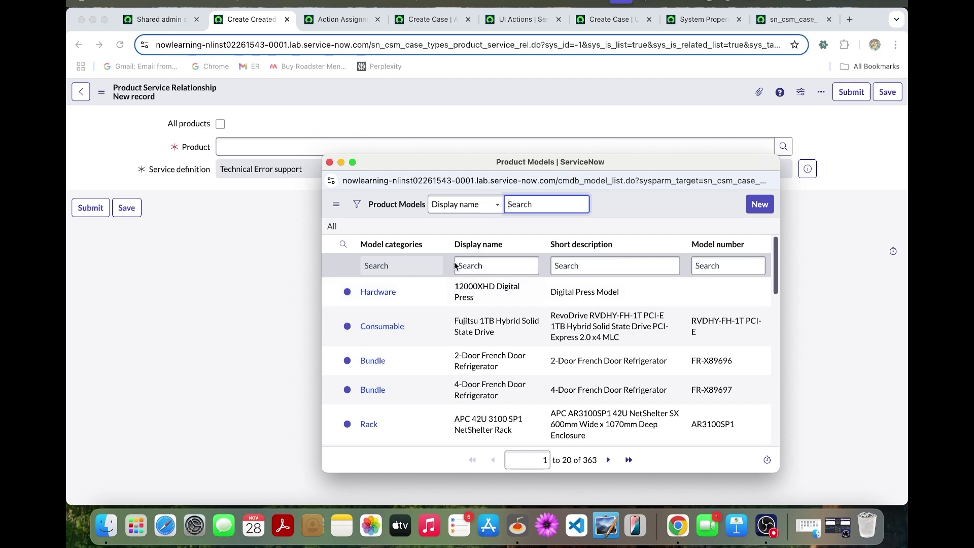
{"action": "left_click", "coordinate": [528, 263]}
{"action": "type", "text": "no"}
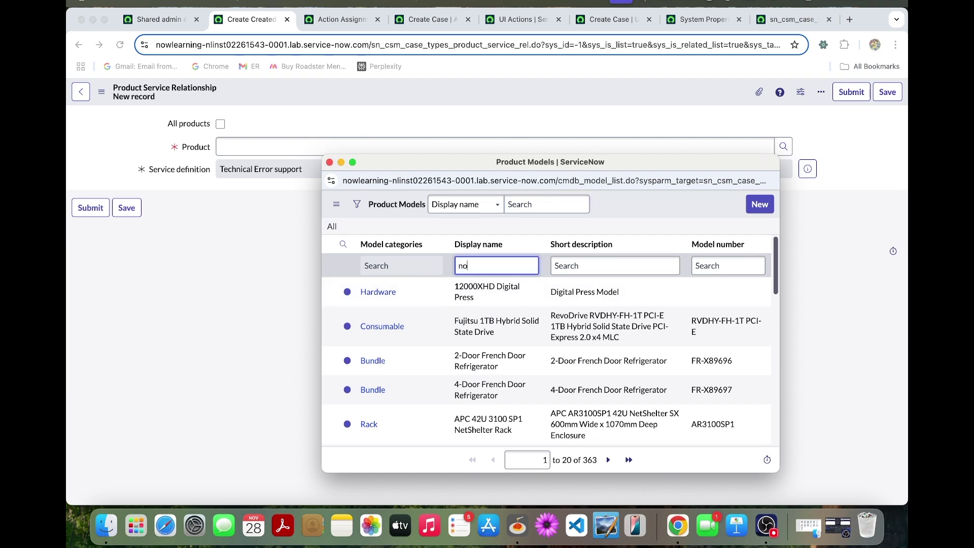
{"action": "type", "text": "w global"}
{"action": "key", "text": "Return"}
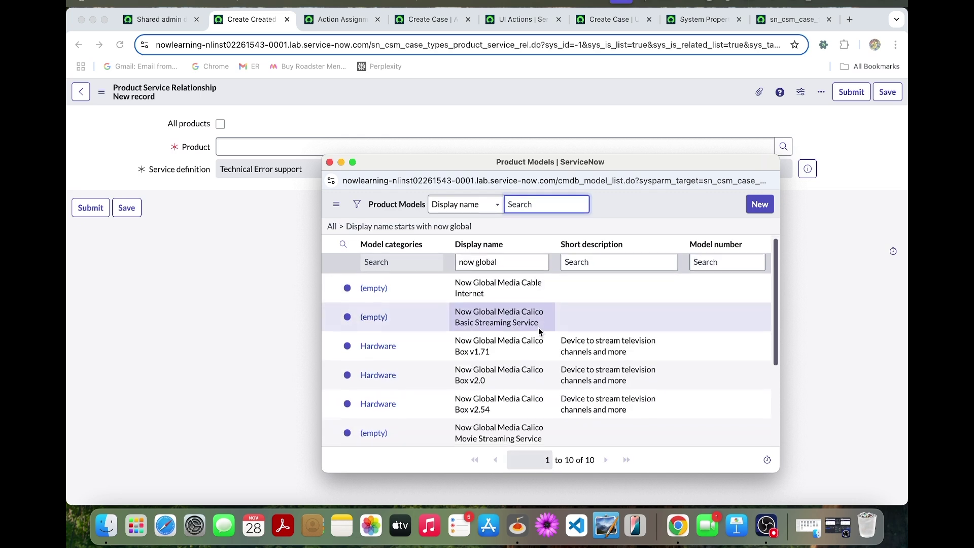
{"action": "left_click", "coordinate": [378, 347]}
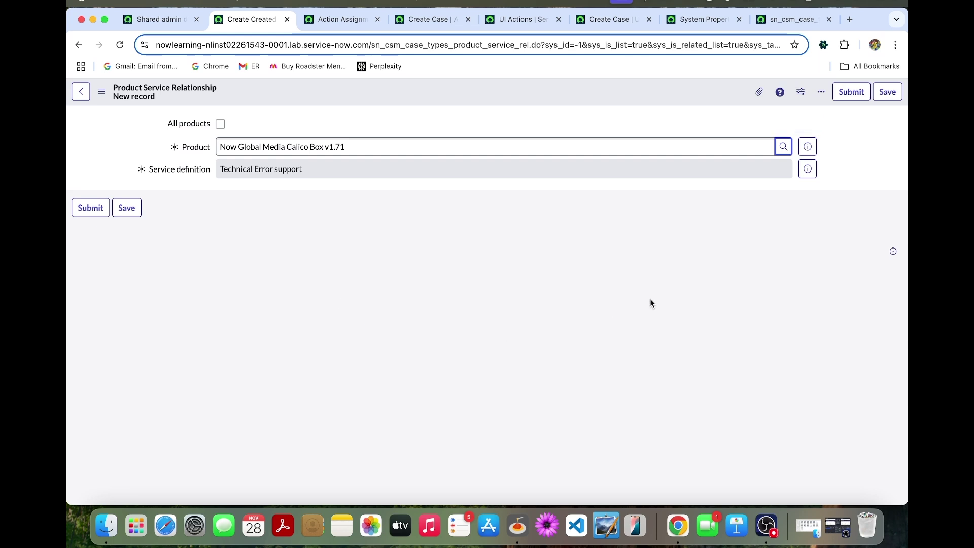
{"action": "left_click", "coordinate": [852, 94]}
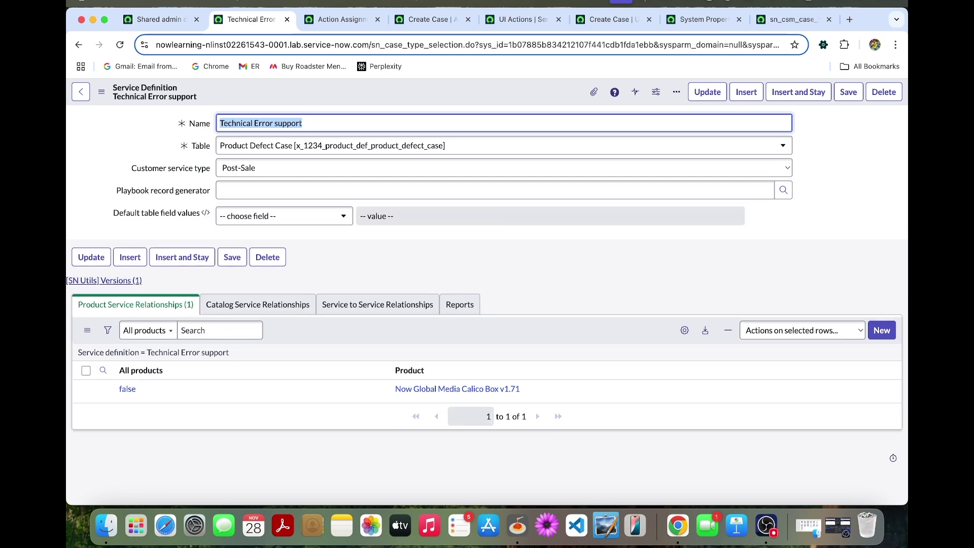
Step: From the admin home page, impersonate the customer service agent by searching for the agent's name
{"action": "left_click", "coordinate": [158, 20]}
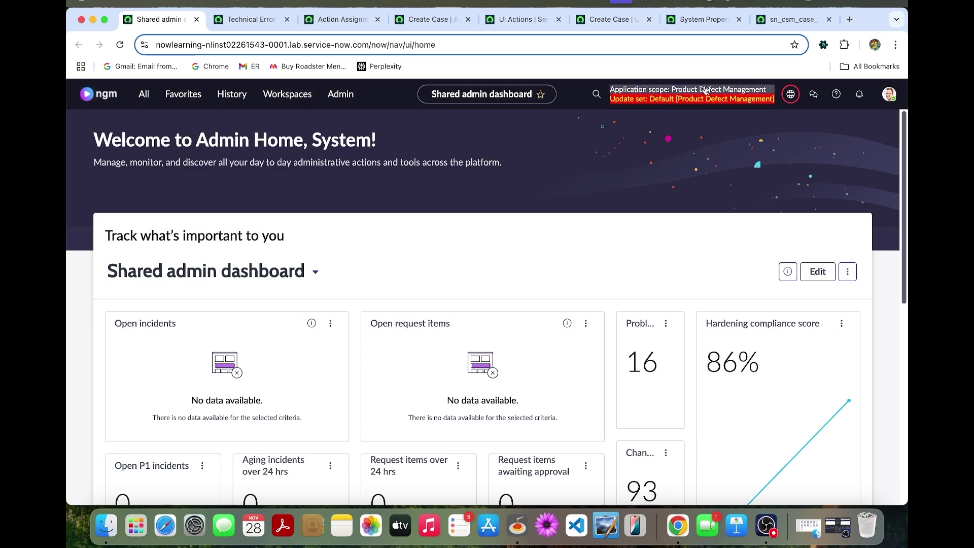
{"action": "left_click", "coordinate": [890, 95]}
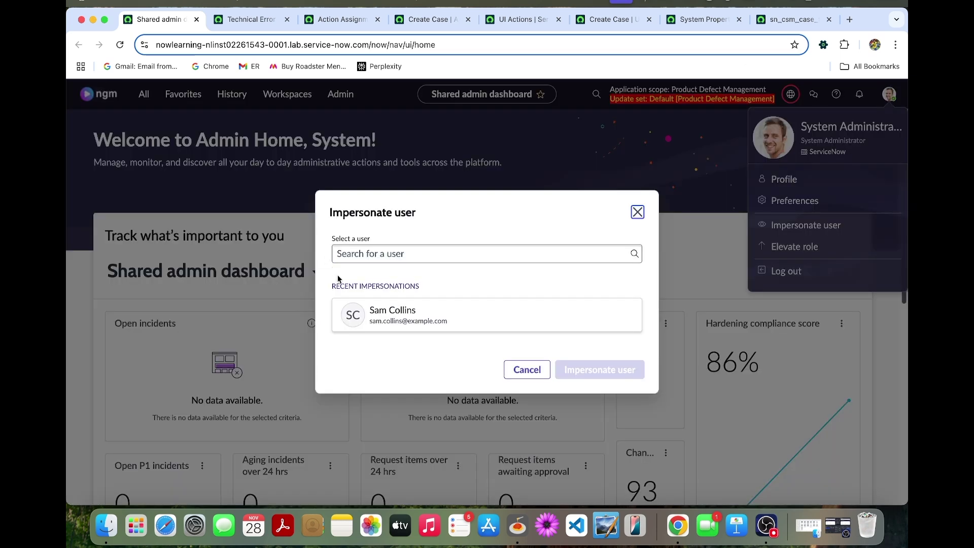
{"action": "left_click", "coordinate": [362, 258]}
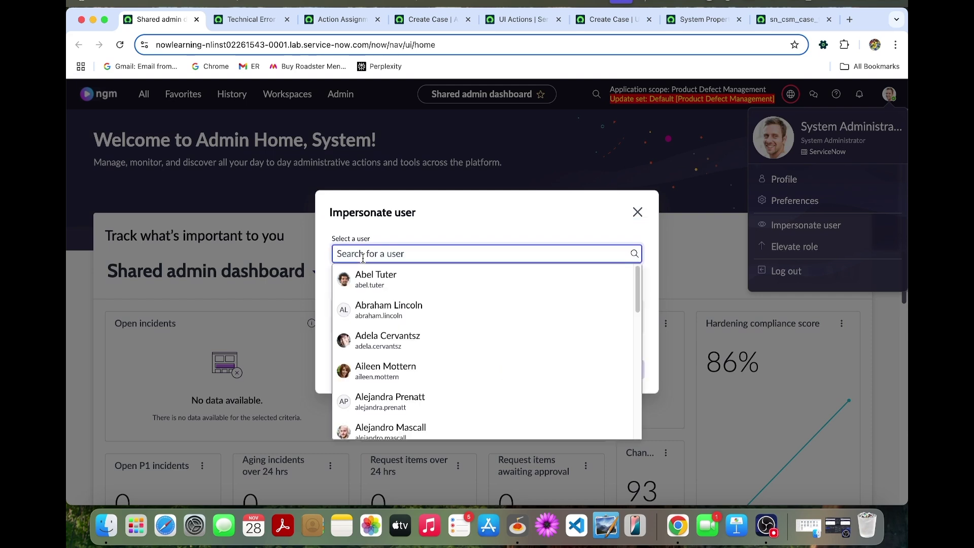
{"action": "type", "text": "ned s"}
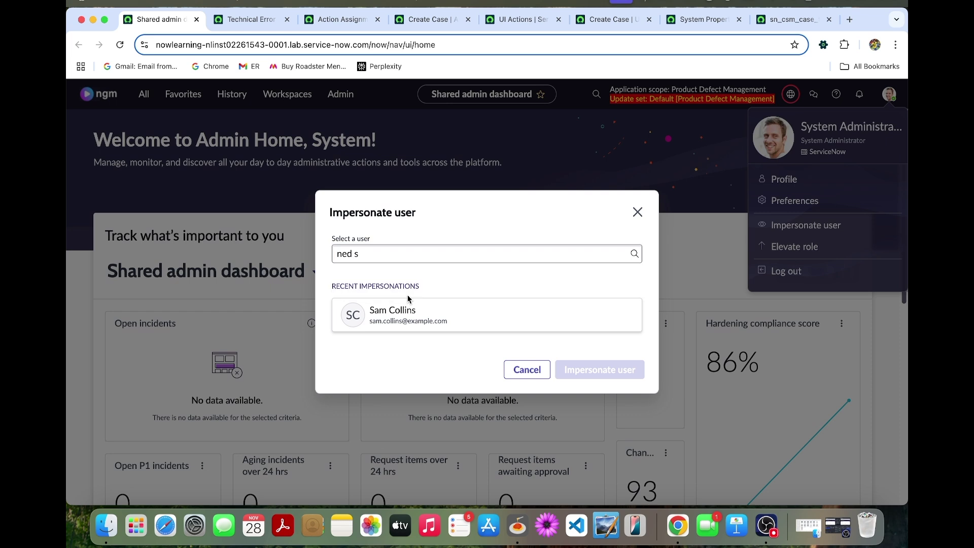
{"action": "left_click", "coordinate": [401, 278]}
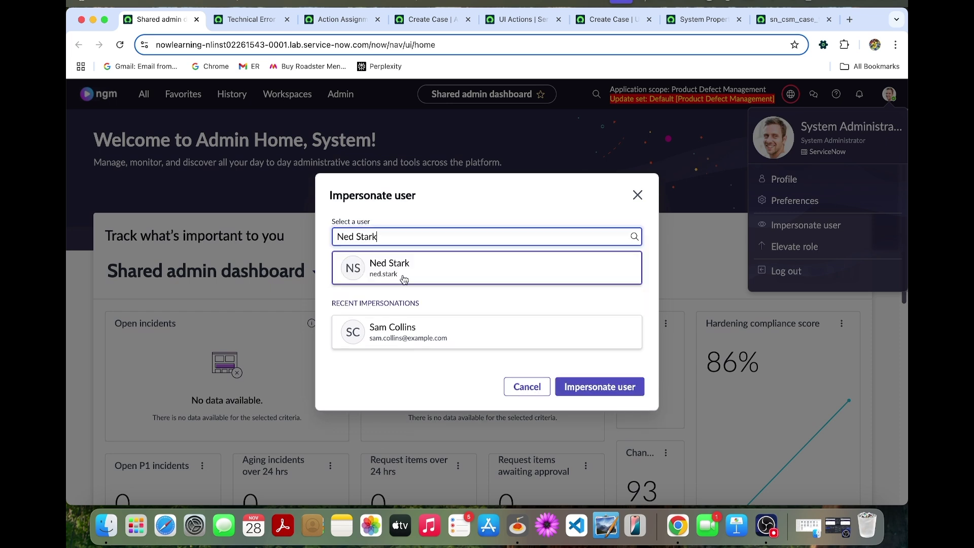
{"action": "left_click", "coordinate": [592, 387]}
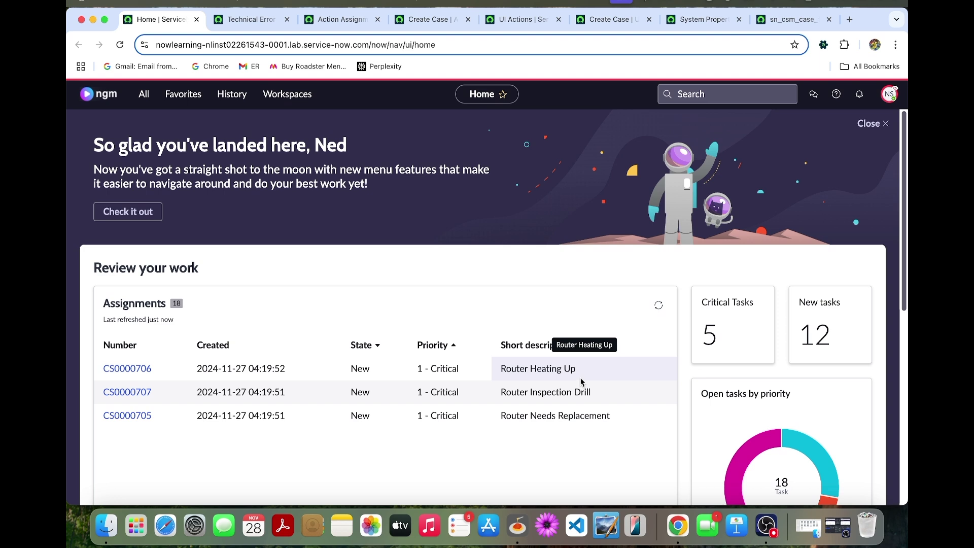
Step: Open the CSM/FSM Configurable Workspace in a separate browser tab and switch to it
{"action": "left_click", "coordinate": [288, 96]}
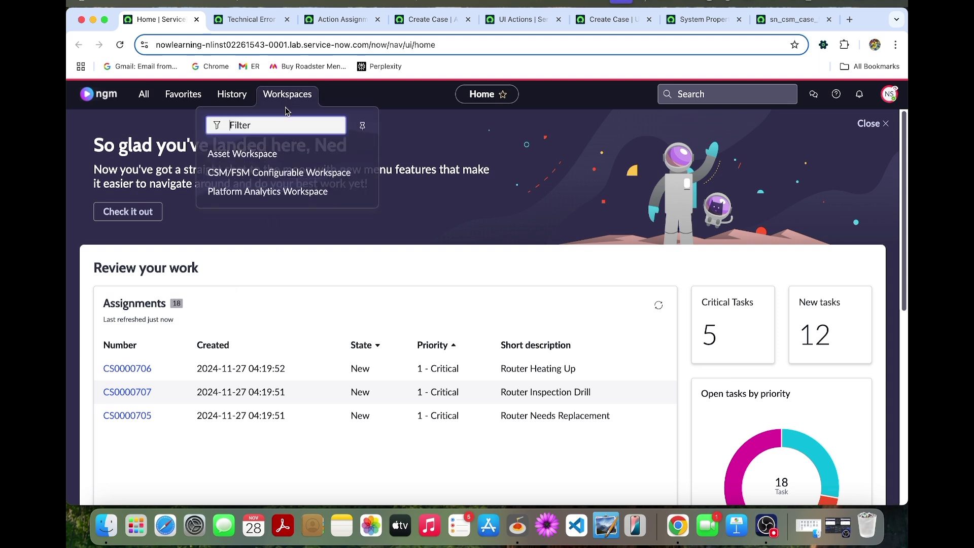
{"action": "right_click", "coordinate": [321, 175]}
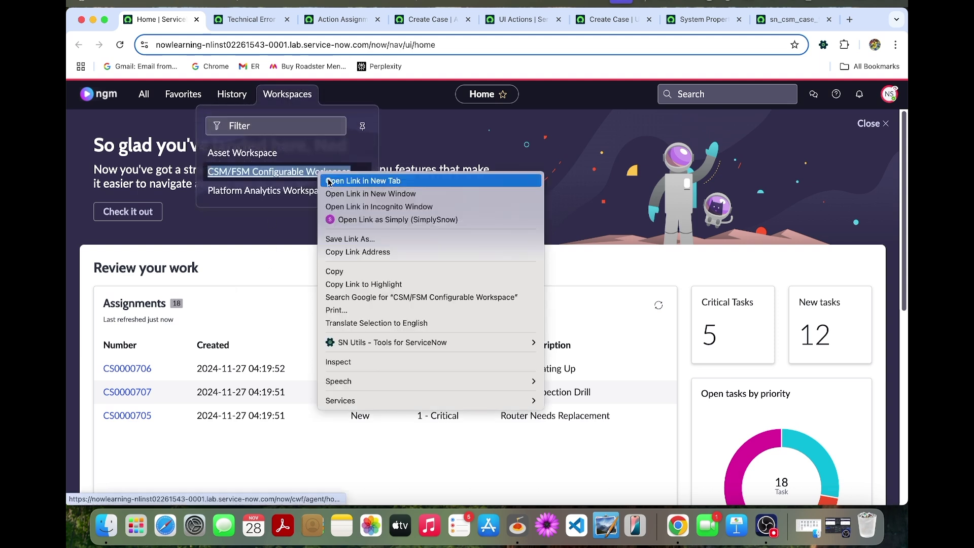
{"action": "left_click", "coordinate": [364, 181]}
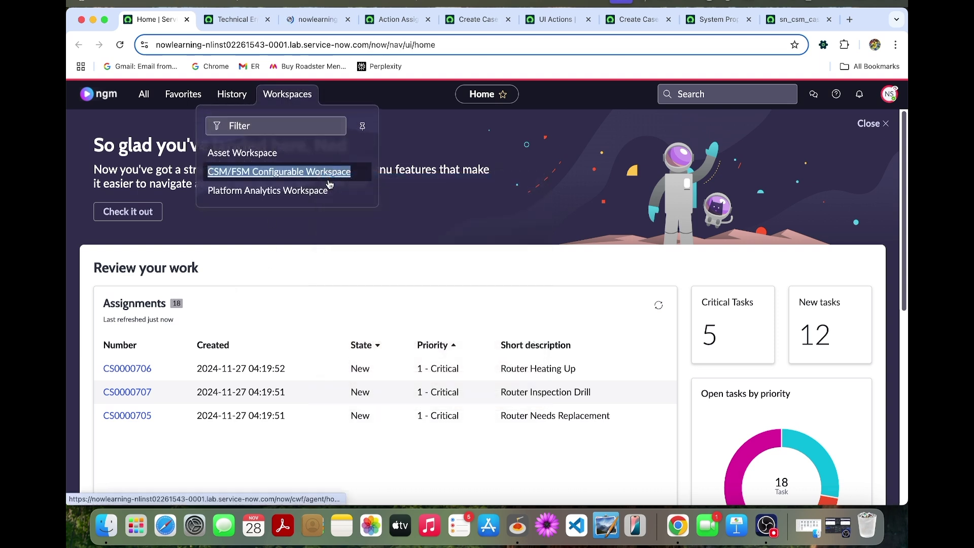
{"action": "left_click", "coordinate": [326, 23]}
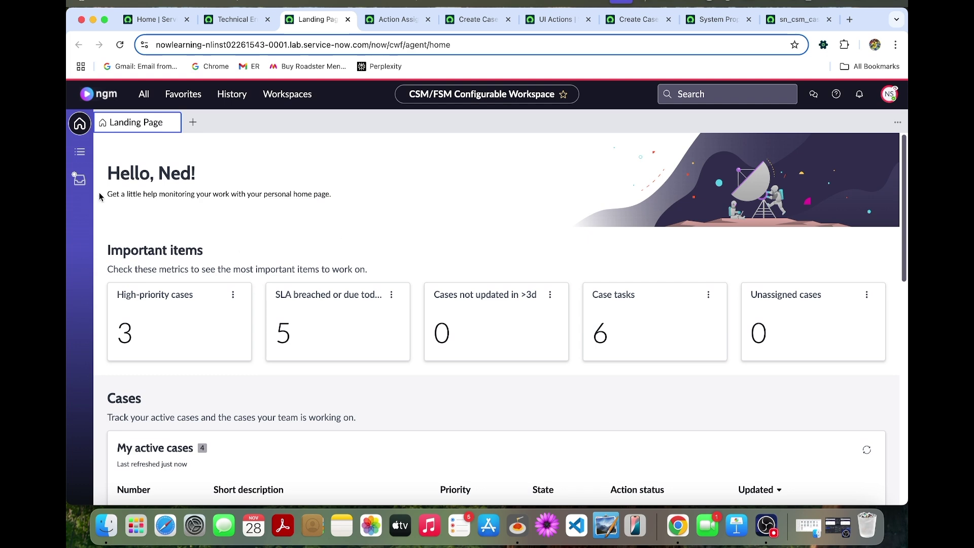
Step: Show the My Interactions list in the workspace
{"action": "left_click", "coordinate": [80, 157]}
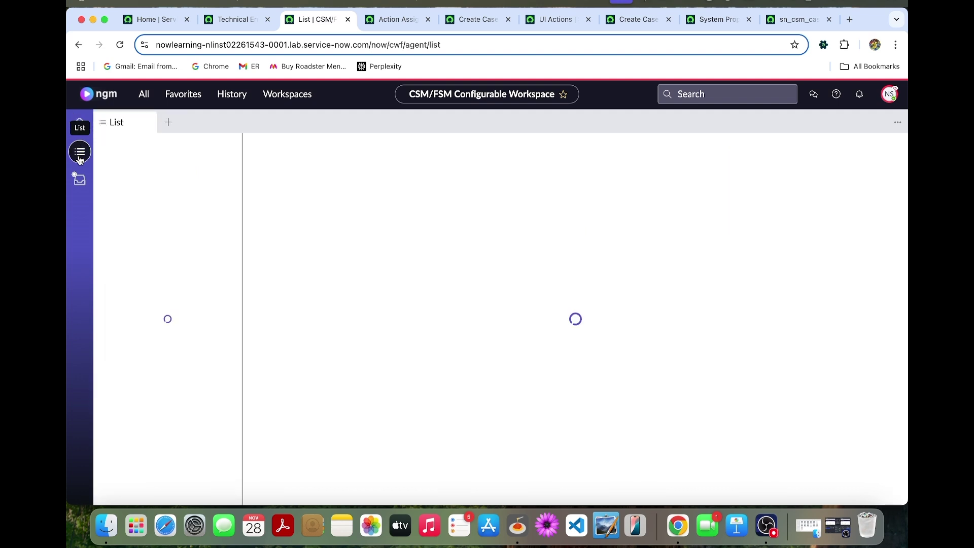
{"action": "scroll", "coordinate": [148, 232], "scroll_direction": "down", "scroll_amount": 8}
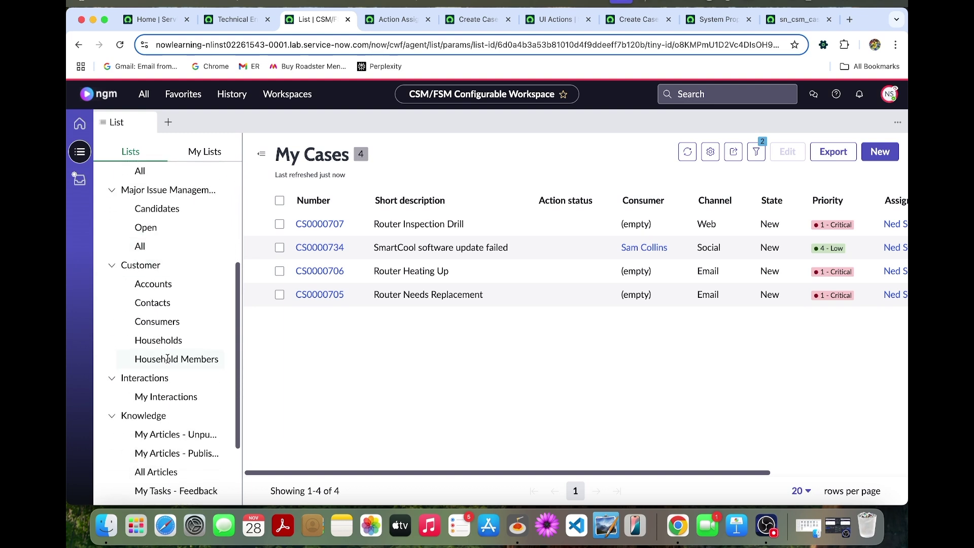
{"action": "left_click", "coordinate": [159, 396]}
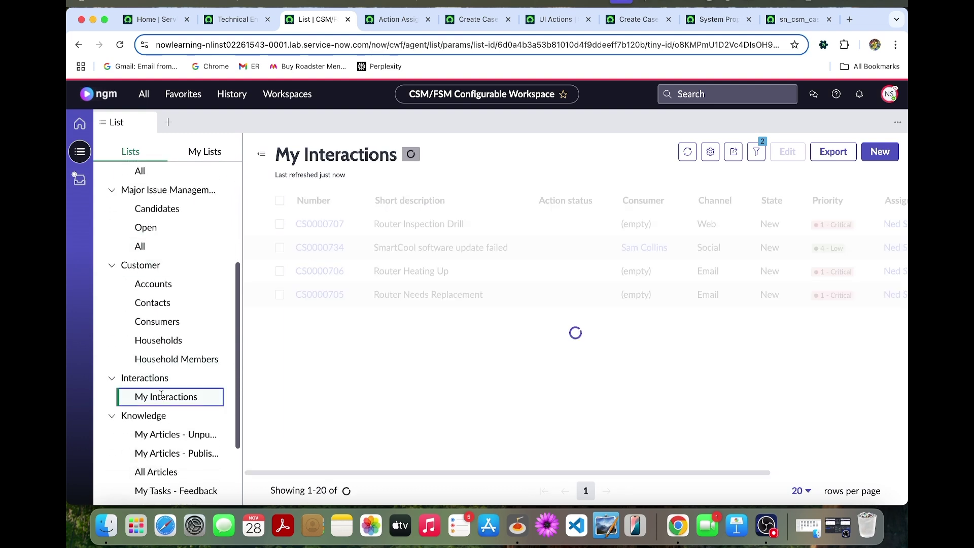
Step: Start a new interaction, set its type to Phone and fill in the consumer's name
{"action": "left_click", "coordinate": [879, 158]}
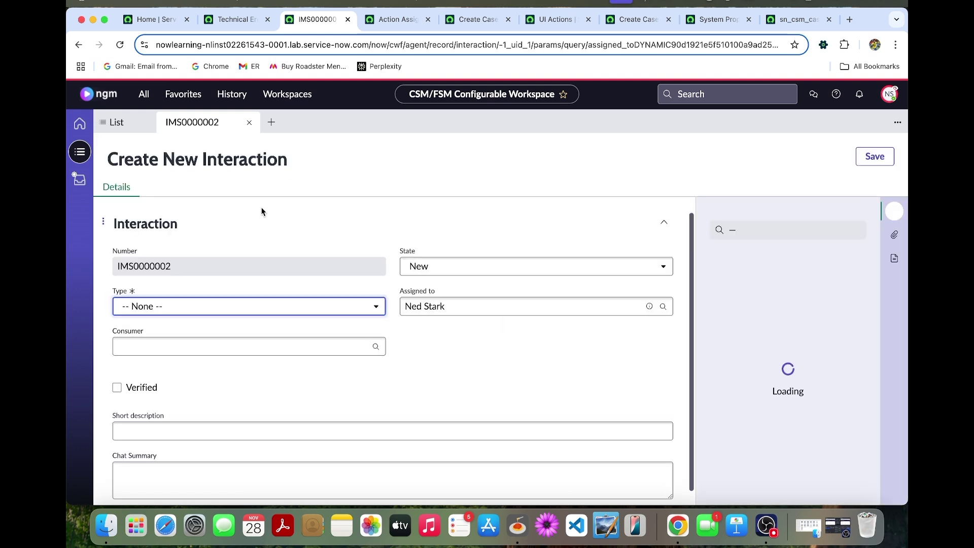
{"action": "left_click", "coordinate": [258, 311]}
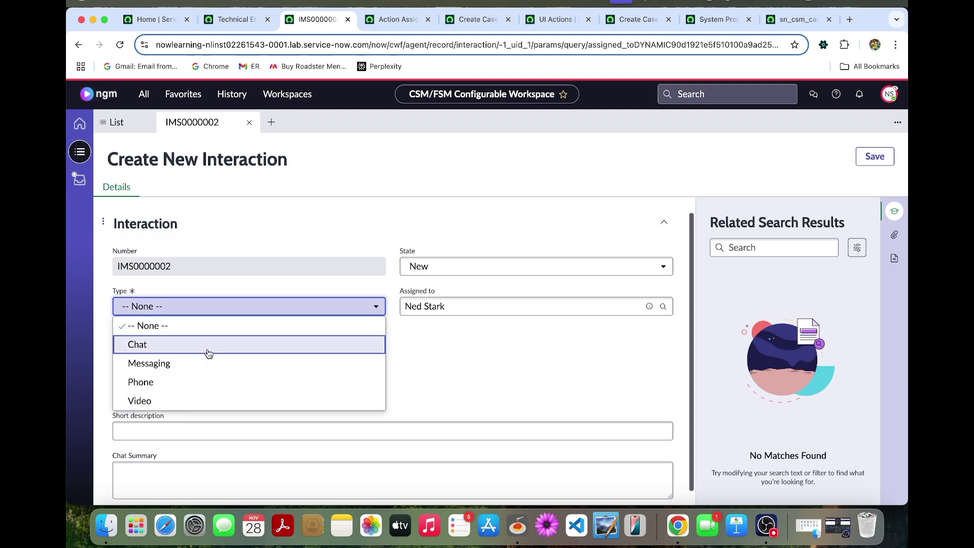
{"action": "left_click", "coordinate": [185, 382]}
{"action": "left_click", "coordinate": [254, 348]}
{"action": "type", "text": "sam"}
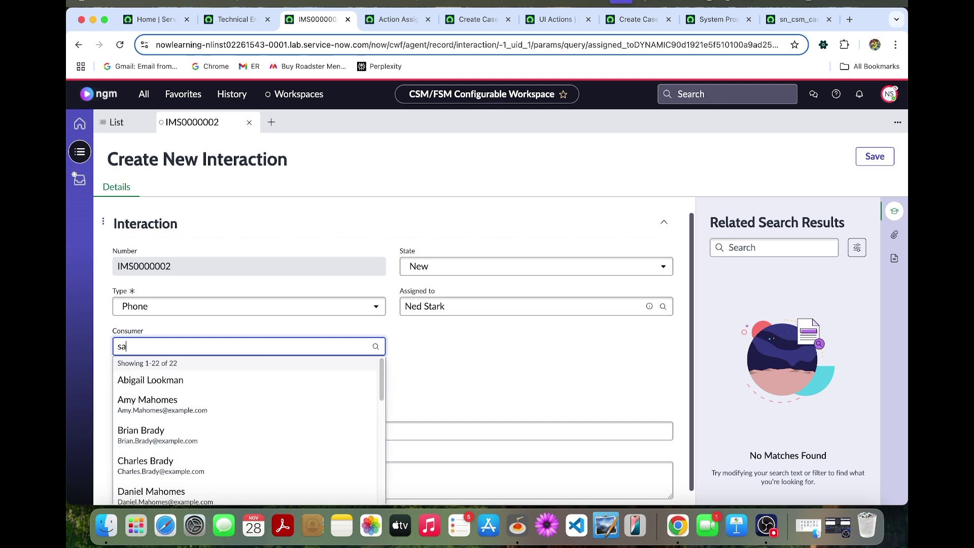
{"action": "left_click", "coordinate": [240, 374]}
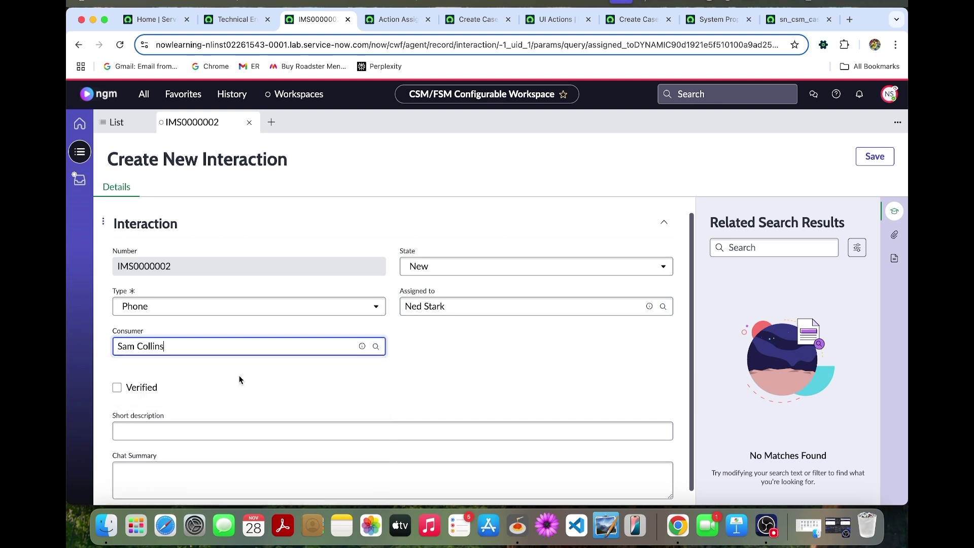
Step: Give the interaction the short description "Streaming device keeps on restarting" and save it
{"action": "left_click", "coordinate": [271, 430]}
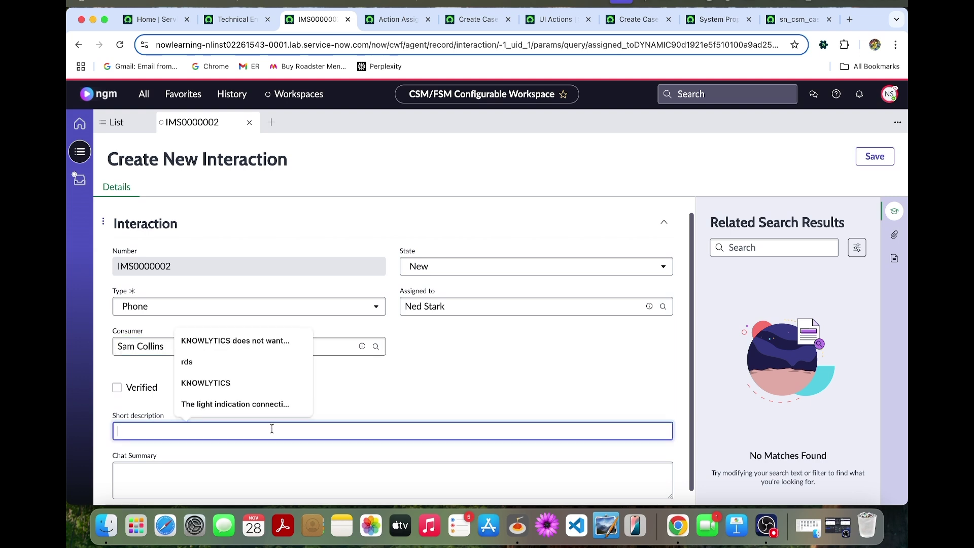
{"action": "type", "text": "St"}
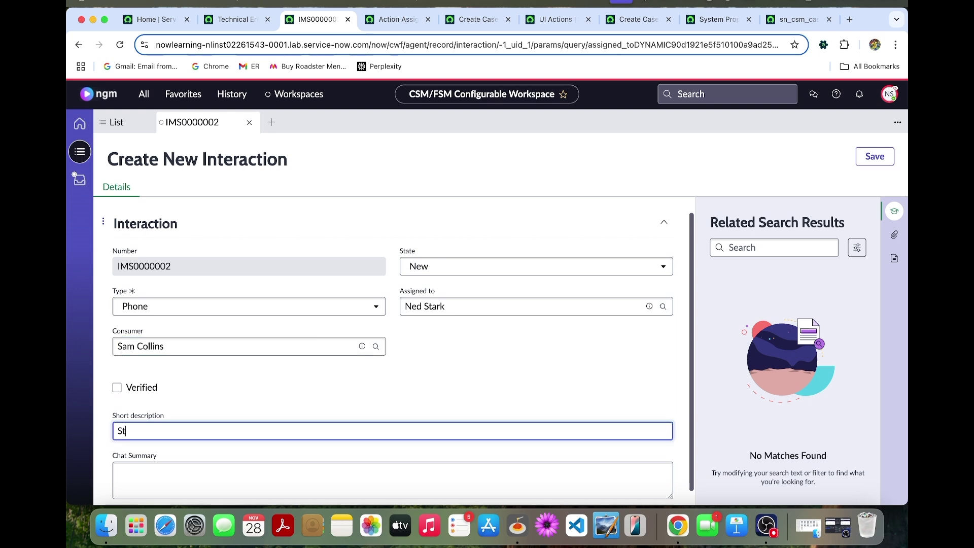
{"action": "type", "text": "reaming device k"}
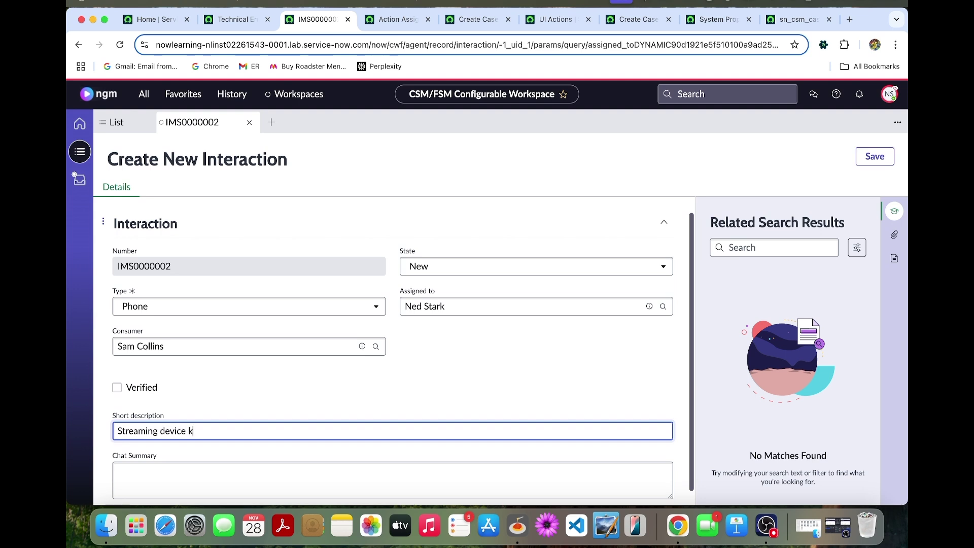
{"action": "type", "text": "eeps on restarting"}
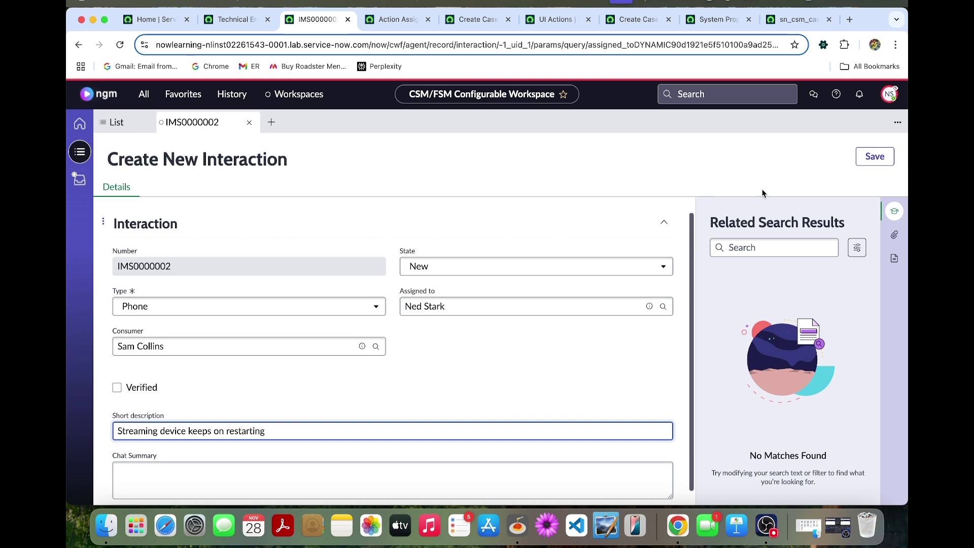
{"action": "left_click", "coordinate": [874, 157]}
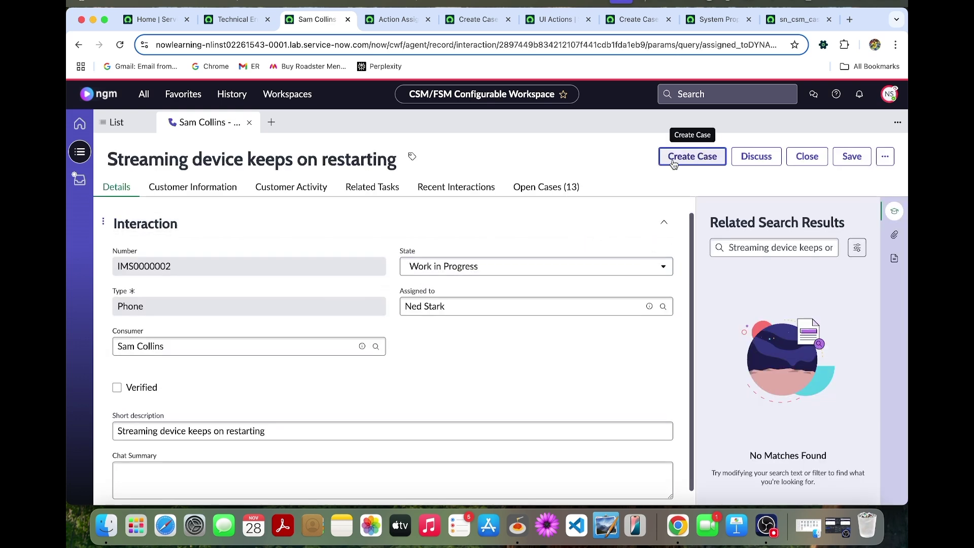
Step: Review the Create Case entries in the Action Assignments and UI Actions lists, and return to the saved interaction
{"action": "left_click", "coordinate": [400, 21]}
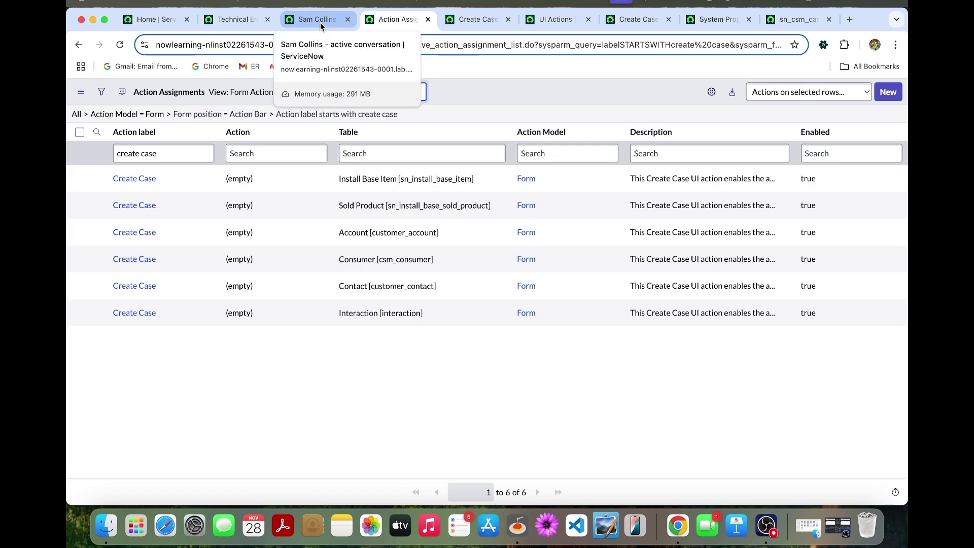
{"action": "left_click", "coordinate": [556, 23]}
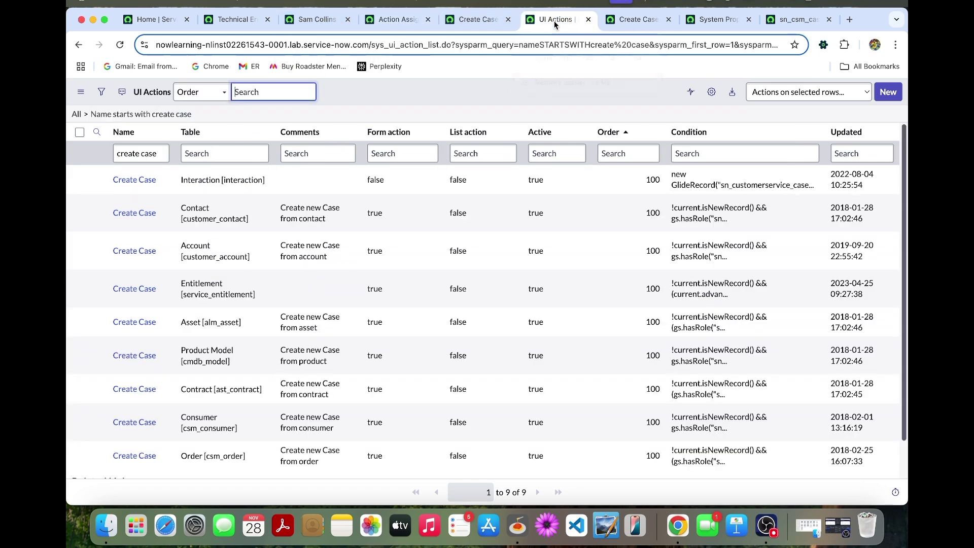
{"action": "left_click", "coordinate": [409, 21]}
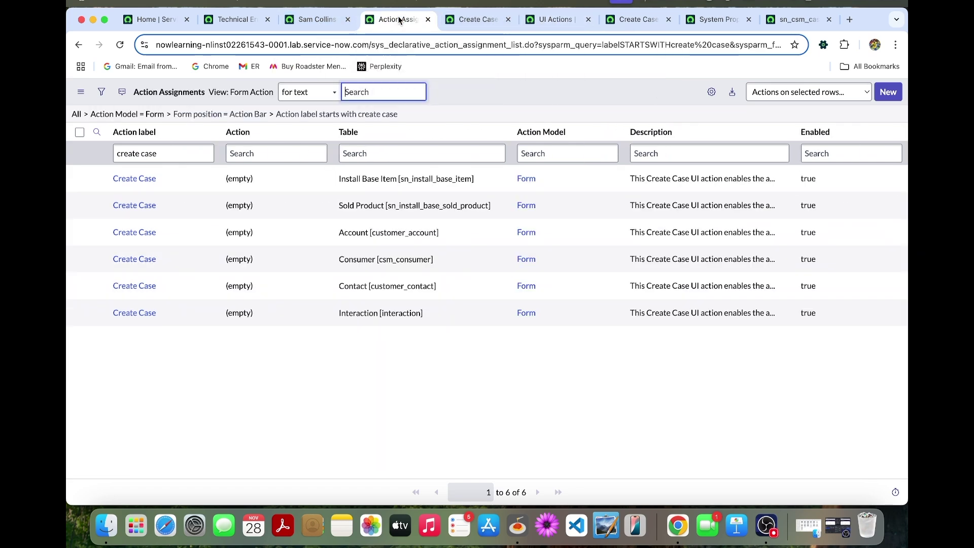
{"action": "left_click", "coordinate": [316, 21]}
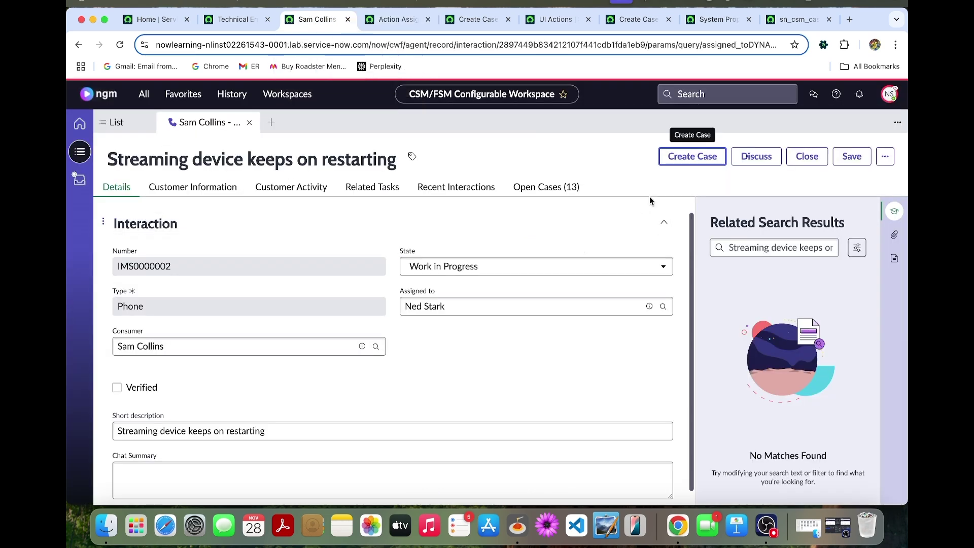
Step: Launch Create Case on the interaction and check its entry in the Action Assignments list before returning to the dialog
{"action": "left_click", "coordinate": [686, 168]}
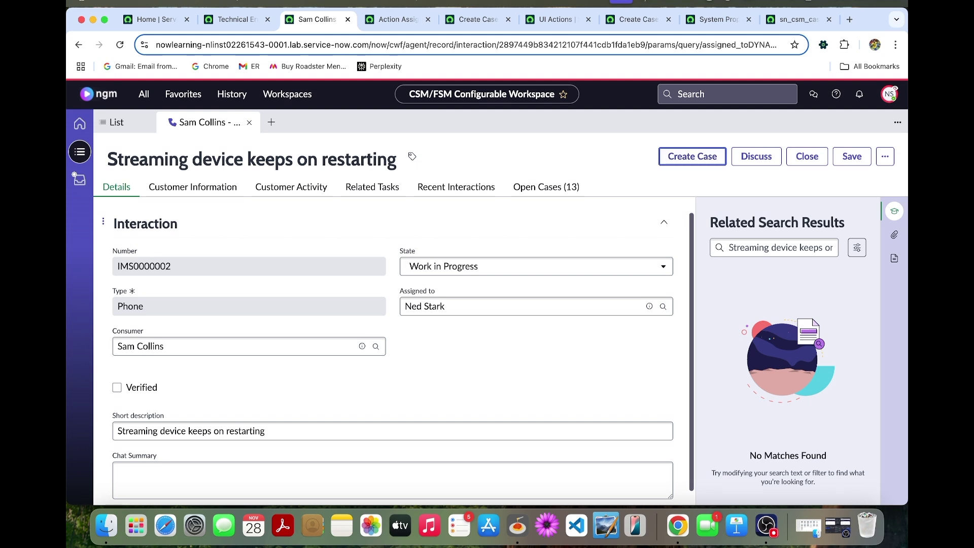
{"action": "left_click", "coordinate": [696, 163]}
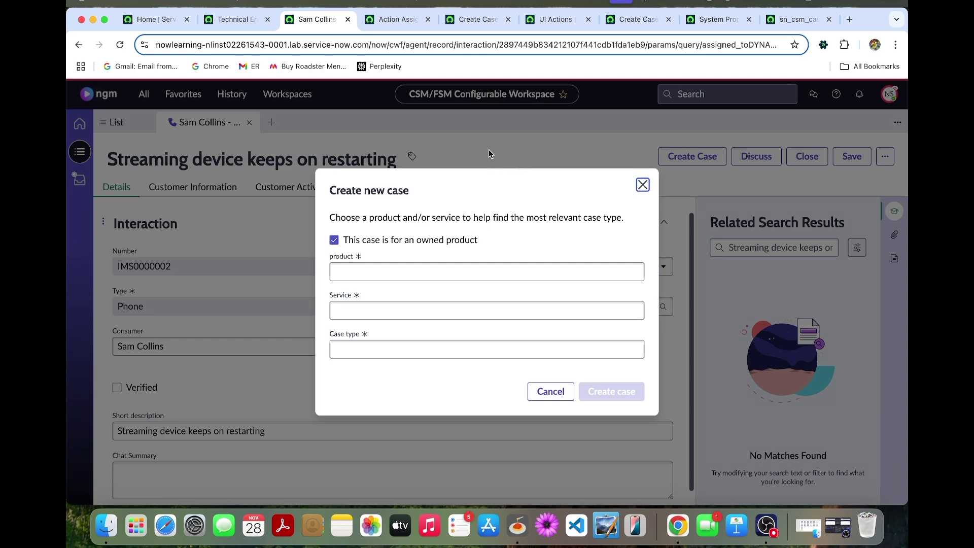
{"action": "left_click", "coordinate": [394, 26]}
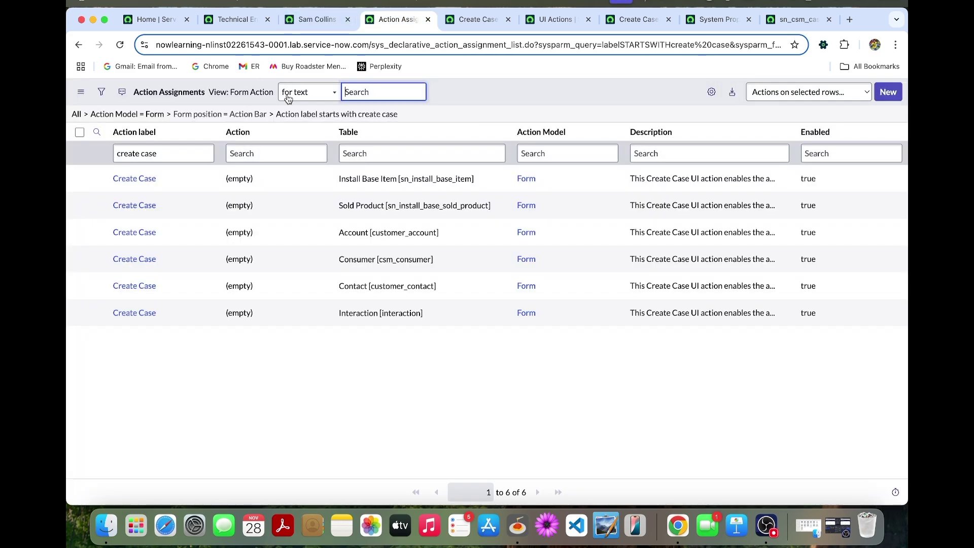
{"action": "left_click", "coordinate": [311, 22]}
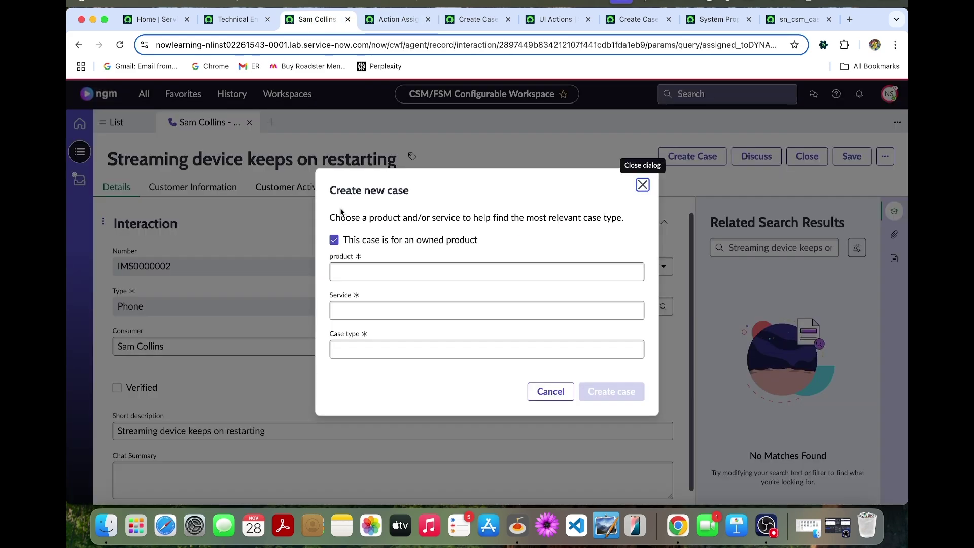
Step: Create a Product Defect Case for the owned product Now Global Media Calico Box v1.71 with the service Technical Error support
{"action": "left_click", "coordinate": [413, 274]}
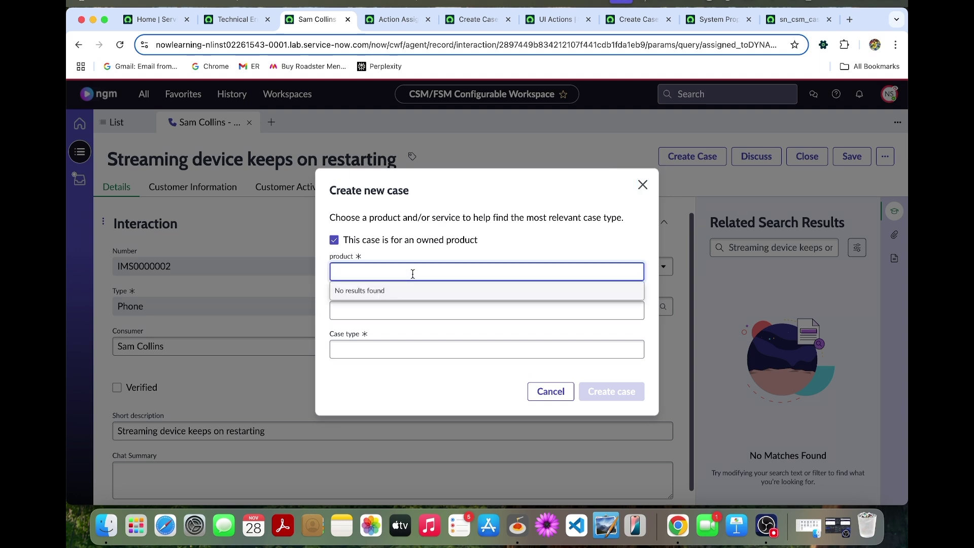
{"action": "type", "text": "no"}
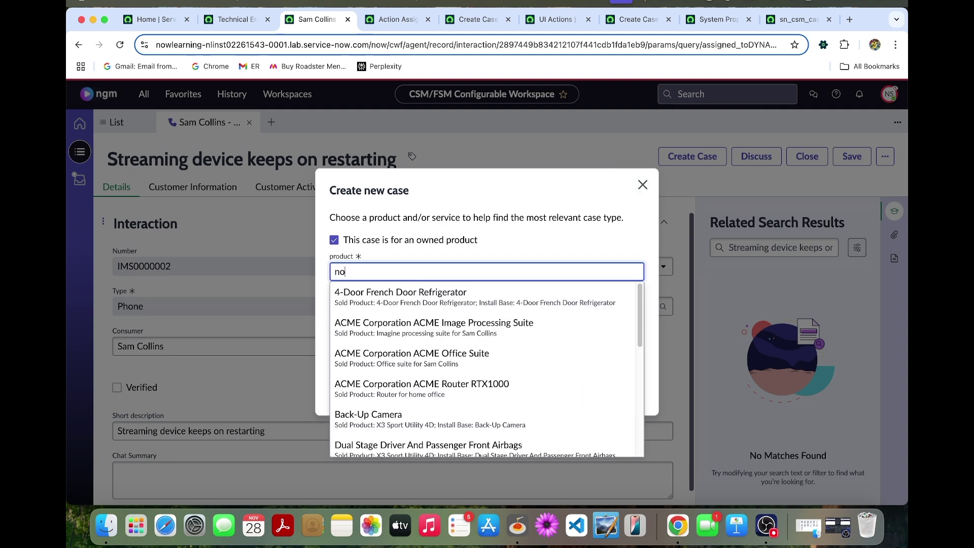
{"action": "type", "text": "w globa"}
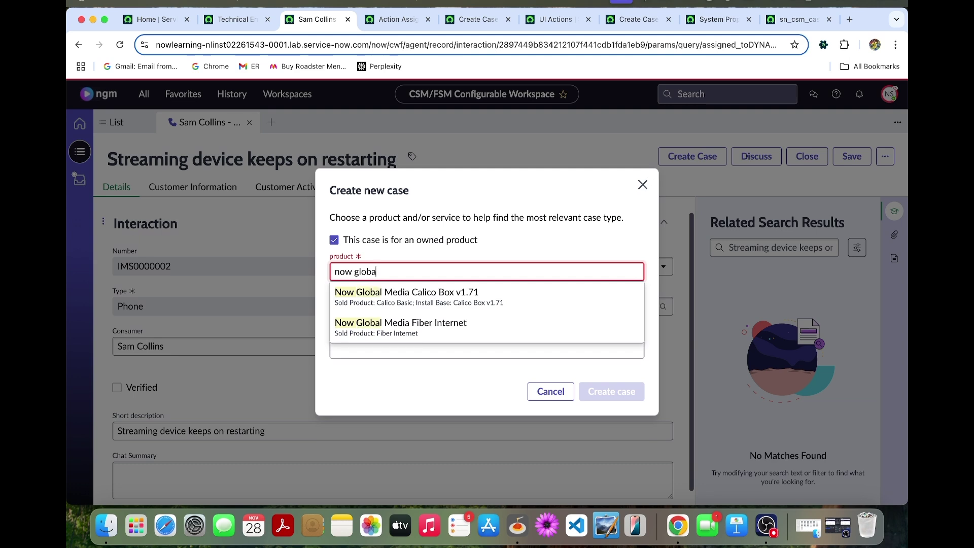
{"action": "left_click", "coordinate": [487, 300]}
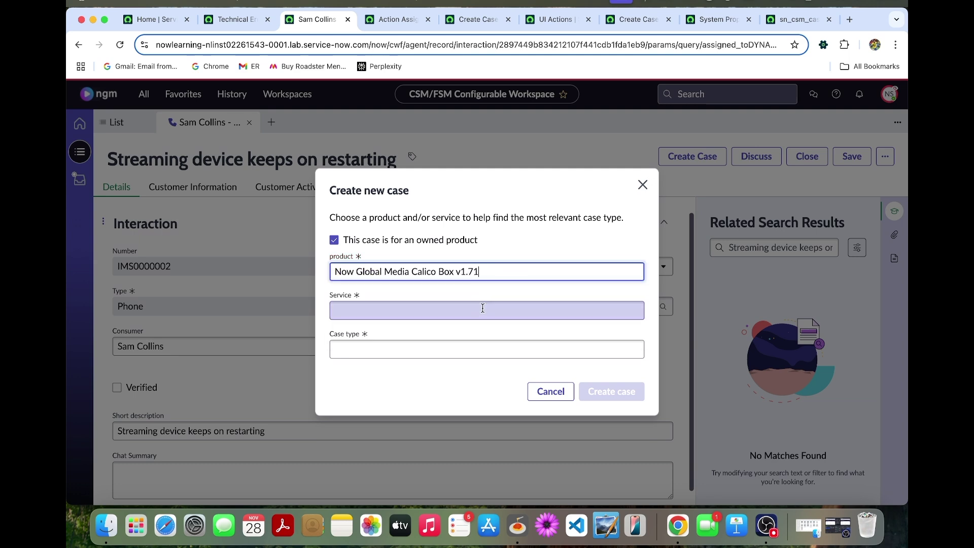
{"action": "left_click", "coordinate": [478, 311]}
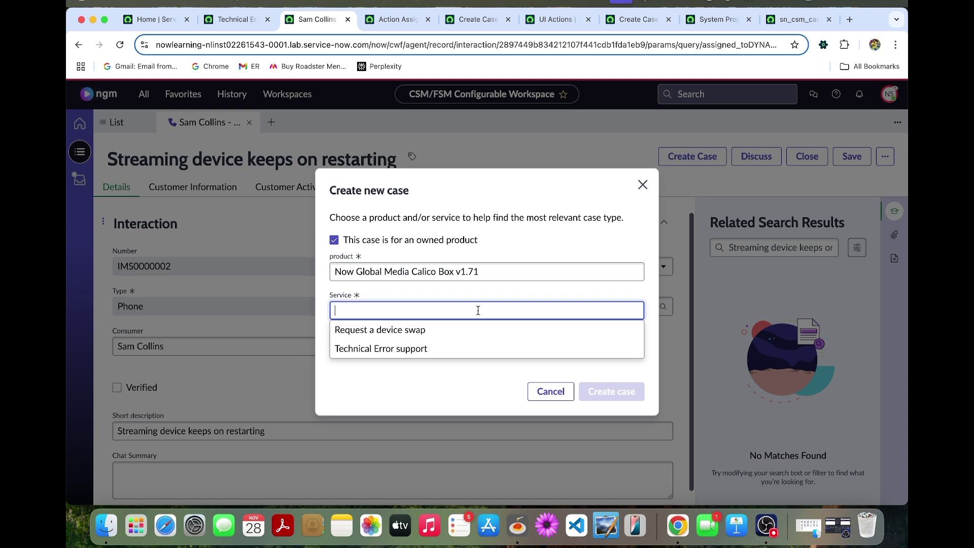
{"action": "left_click", "coordinate": [450, 349]}
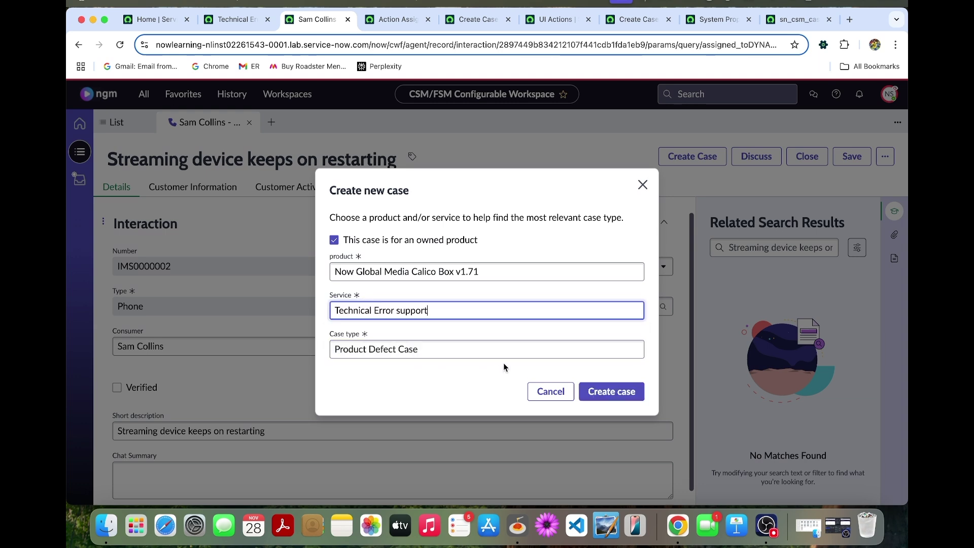
{"action": "left_click", "coordinate": [636, 396]}
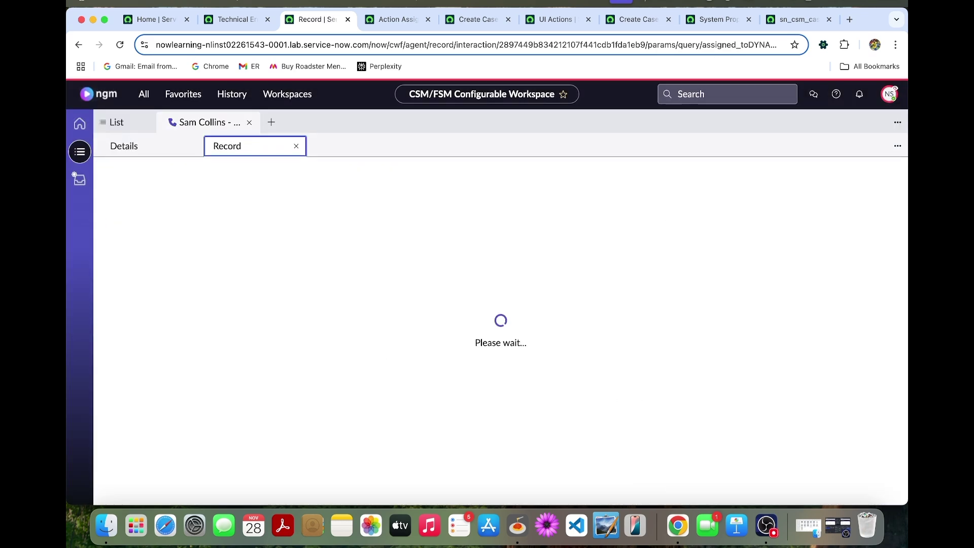
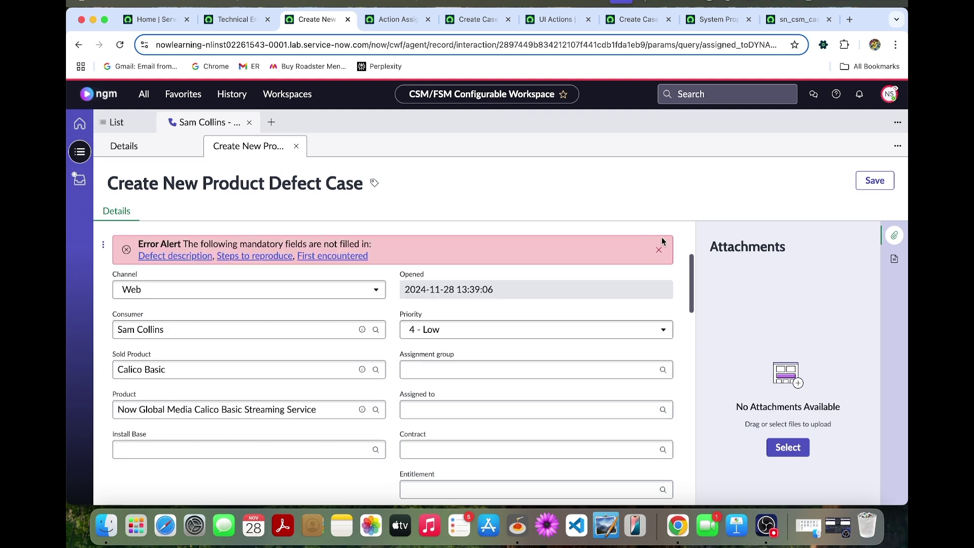
Step: Enter "test" as the defect description and "Streaming device keeps on restarting" as the short description of the new case
{"action": "left_click", "coordinate": [661, 248]}
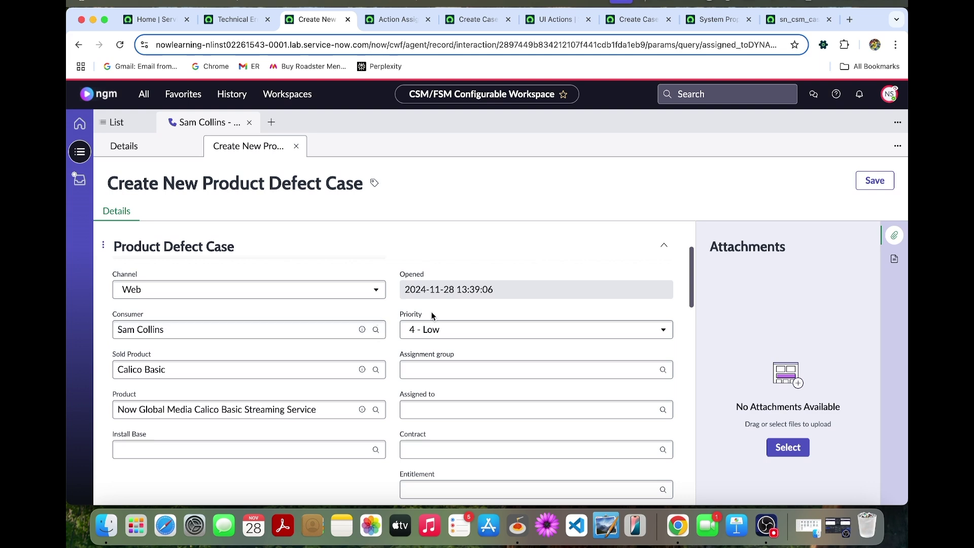
{"action": "scroll", "coordinate": [451, 317], "scroll_direction": "down", "scroll_amount": 3}
{"action": "scroll", "coordinate": [451, 317], "scroll_direction": "down", "scroll_amount": 2}
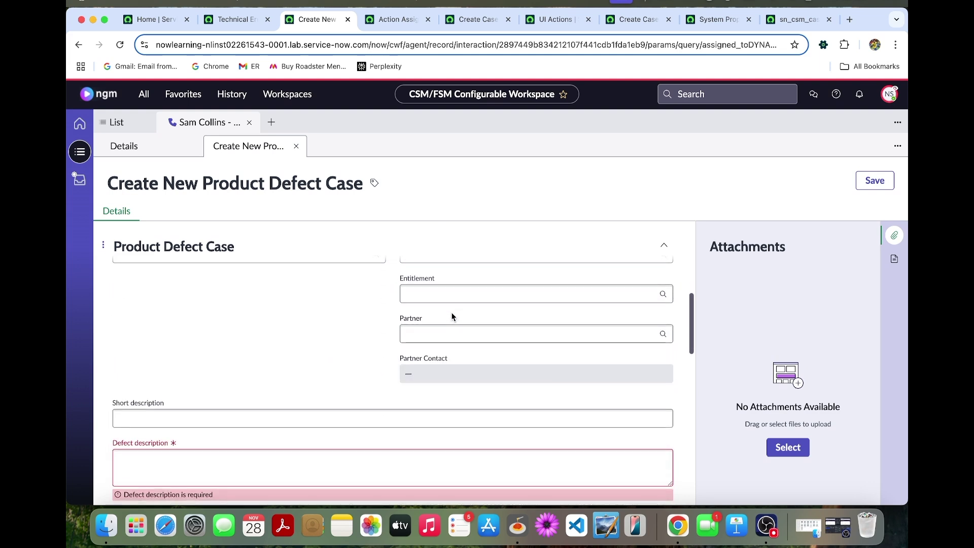
{"action": "left_click", "coordinate": [281, 459]}
{"action": "type", "text": "test"}
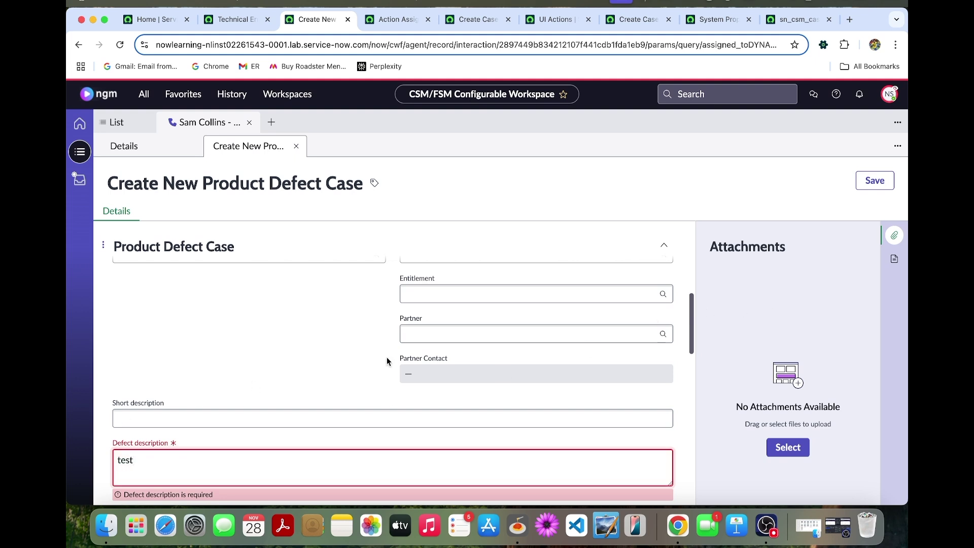
{"action": "left_click", "coordinate": [369, 416]}
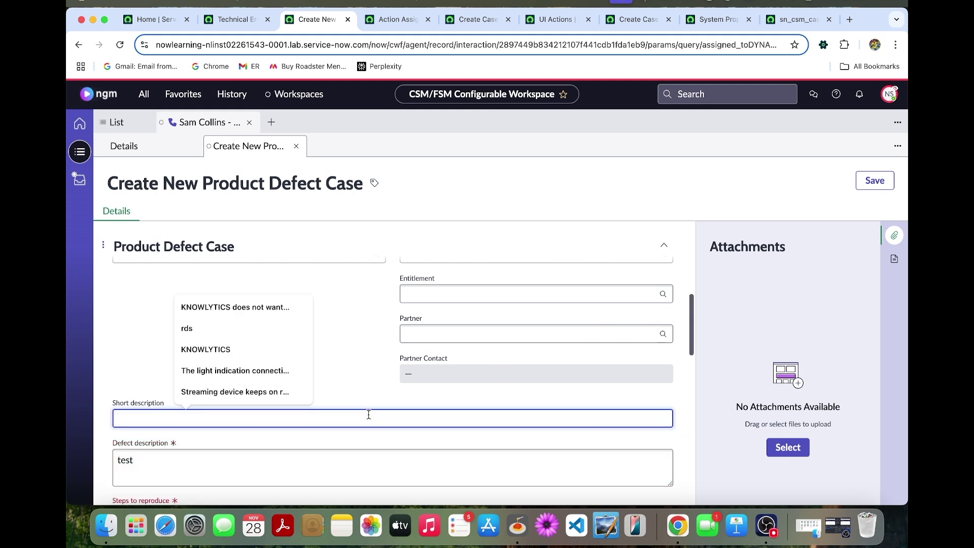
{"action": "type", "text": "St"}
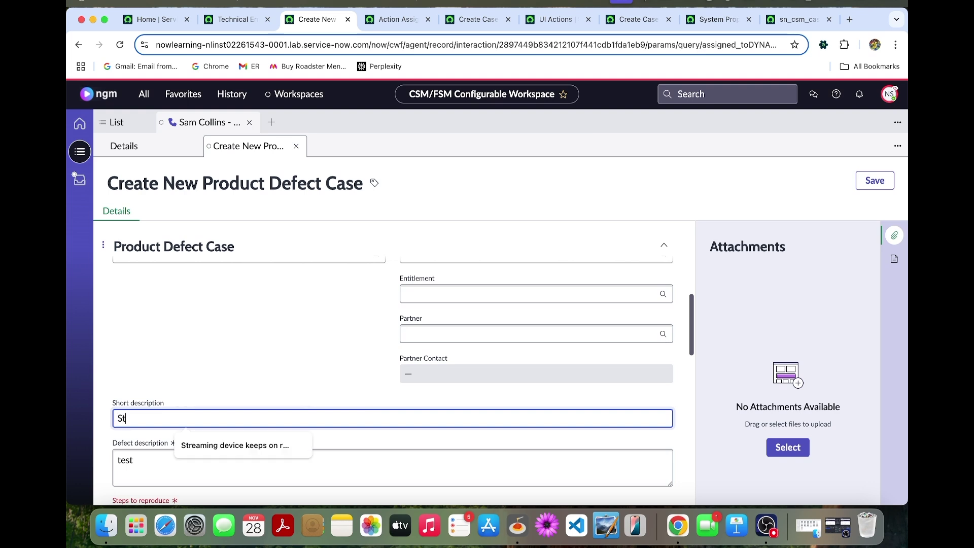
{"action": "type", "text": "ream"}
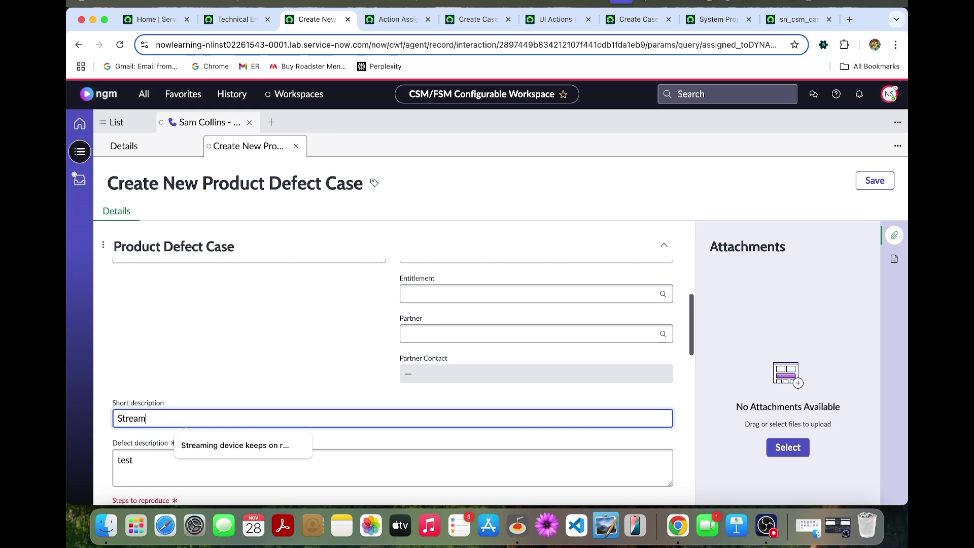
{"action": "type", "text": "ing device keep"}
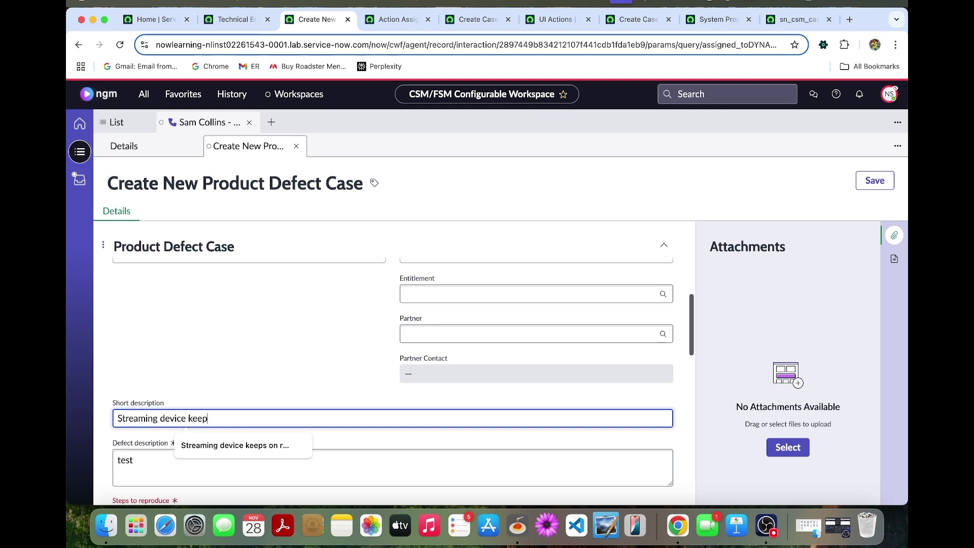
{"action": "type", "text": "s on rest"}
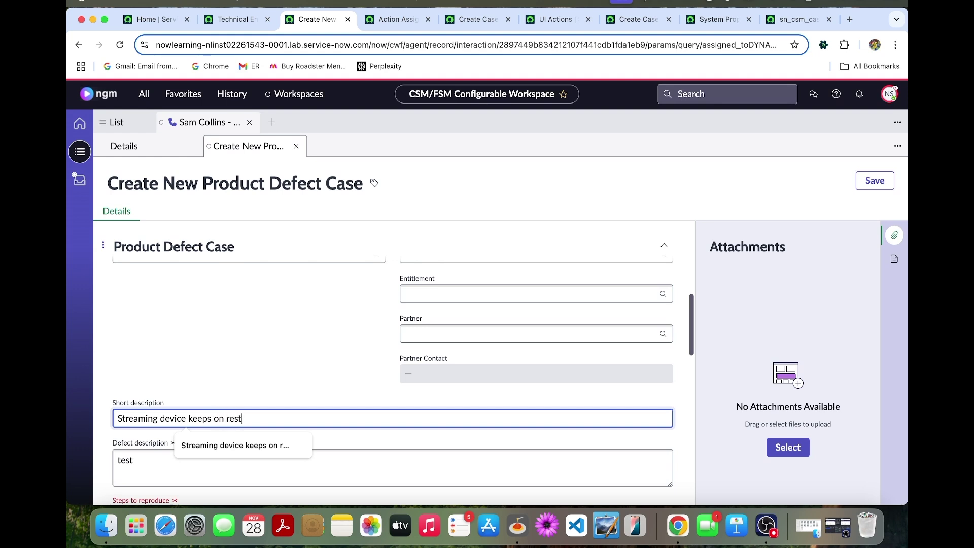
{"action": "type", "text": "rating"}
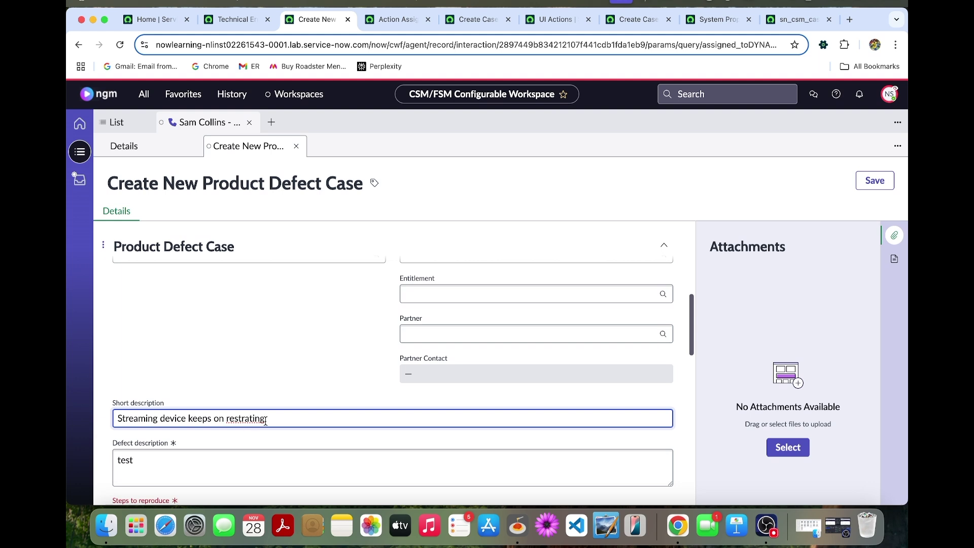
{"action": "key", "text": "BackSpace"}
{"action": "type", "text": "r"}
Step: Replace the defect description with "Device stuck in loop software wise" and enter "Always when device is started" as the steps to reproduce
{"action": "left_click", "coordinate": [289, 462]}
{"action": "key", "text": "super+a"}
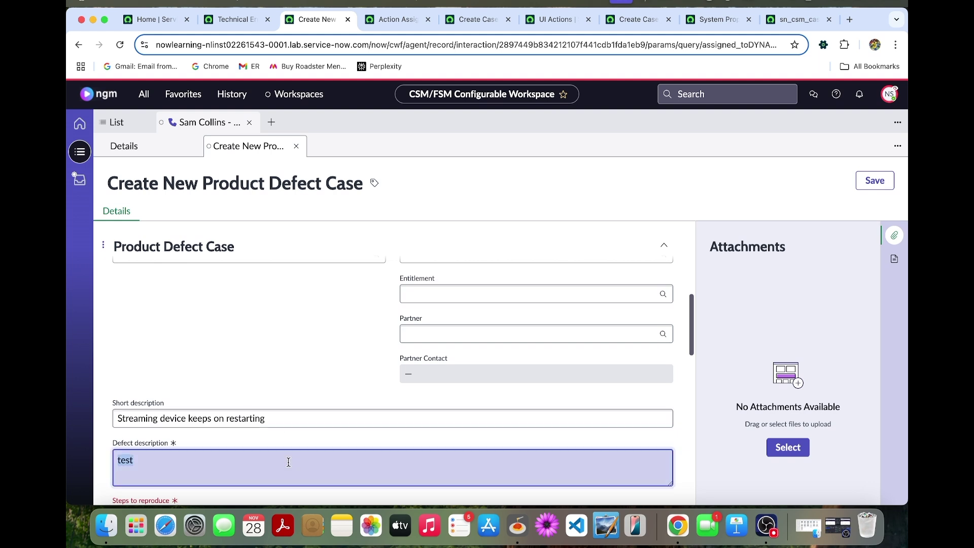
{"action": "type", "text": "Device stuck in loo"}
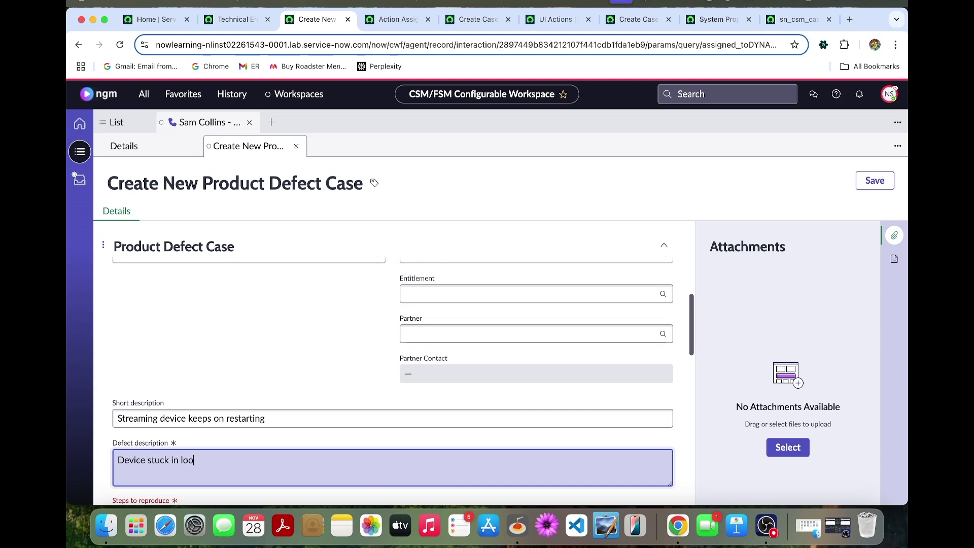
{"action": "type", "text": "p software wise"}
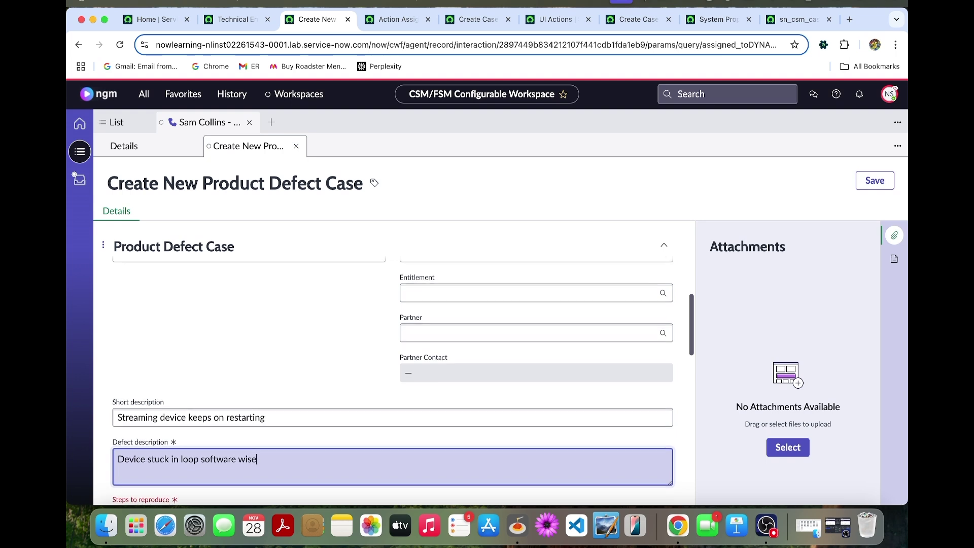
{"action": "scroll", "coordinate": [284, 456], "scroll_direction": "down", "scroll_amount": 2}
{"action": "left_click", "coordinate": [222, 478]}
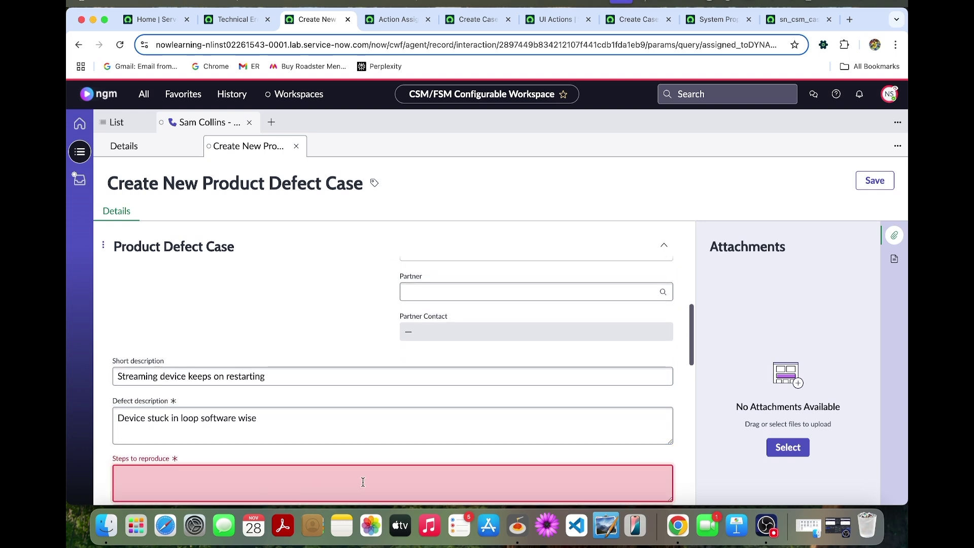
{"action": "type", "text": "Alw"}
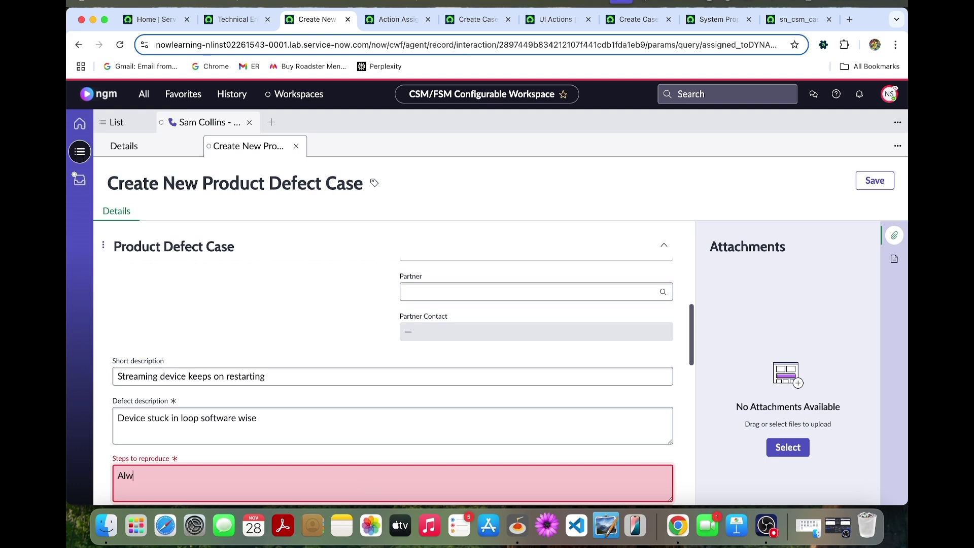
{"action": "type", "text": "ays when device is started"}
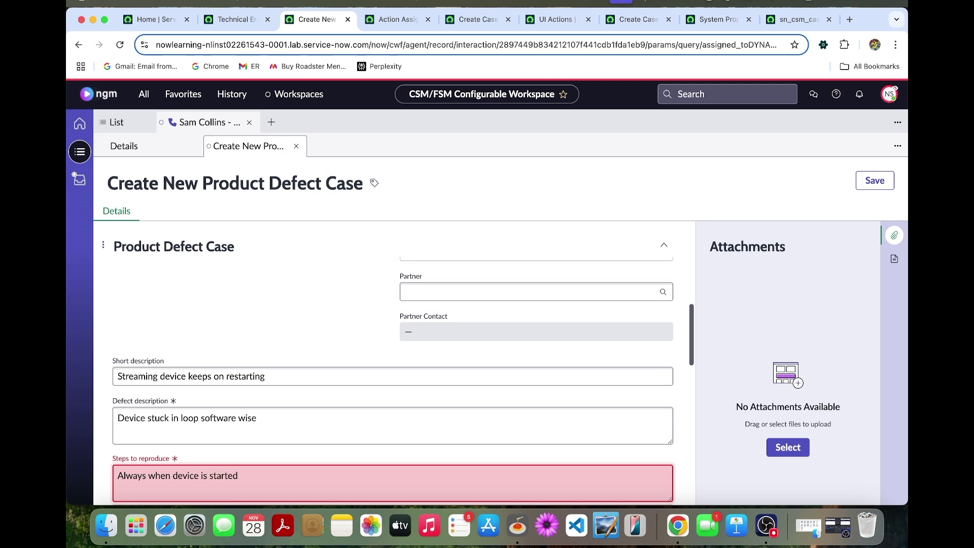
Step: Look over the rest of the case form and try to save the new product defect case
{"action": "scroll", "coordinate": [337, 384], "scroll_direction": "down", "scroll_amount": 6}
{"action": "scroll", "coordinate": [337, 386], "scroll_direction": "down", "scroll_amount": 5}
{"action": "scroll", "coordinate": [337, 386], "scroll_direction": "up", "scroll_amount": 20}
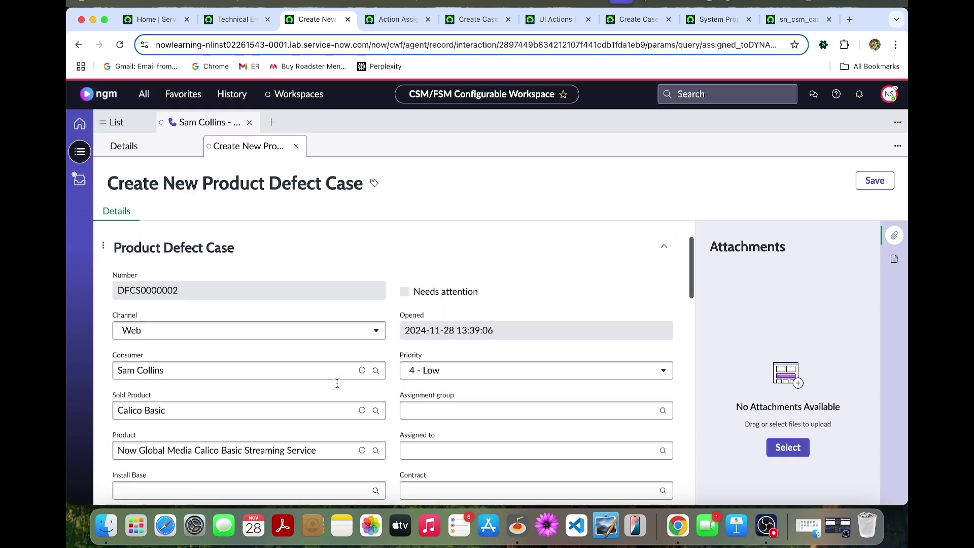
{"action": "left_click", "coordinate": [875, 182]}
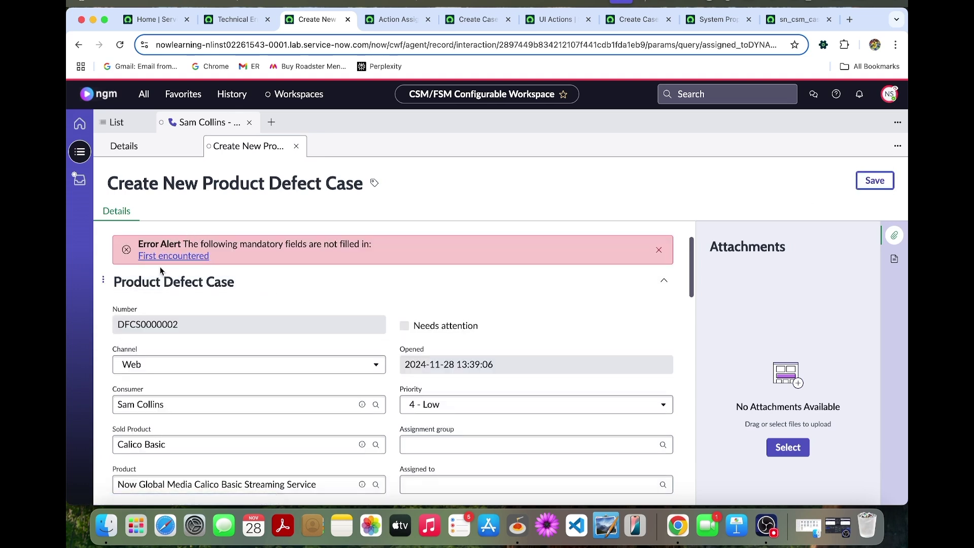
{"action": "scroll", "coordinate": [168, 263], "scroll_direction": "down", "scroll_amount": 2}
{"action": "scroll", "coordinate": [170, 269], "scroll_direction": "down", "scroll_amount": 5}
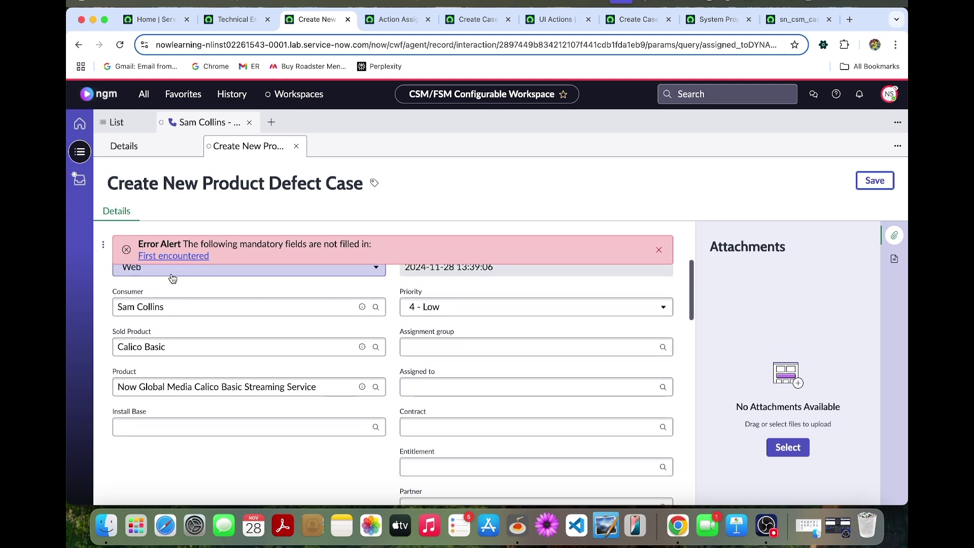
{"action": "scroll", "coordinate": [174, 279], "scroll_direction": "down", "scroll_amount": 10}
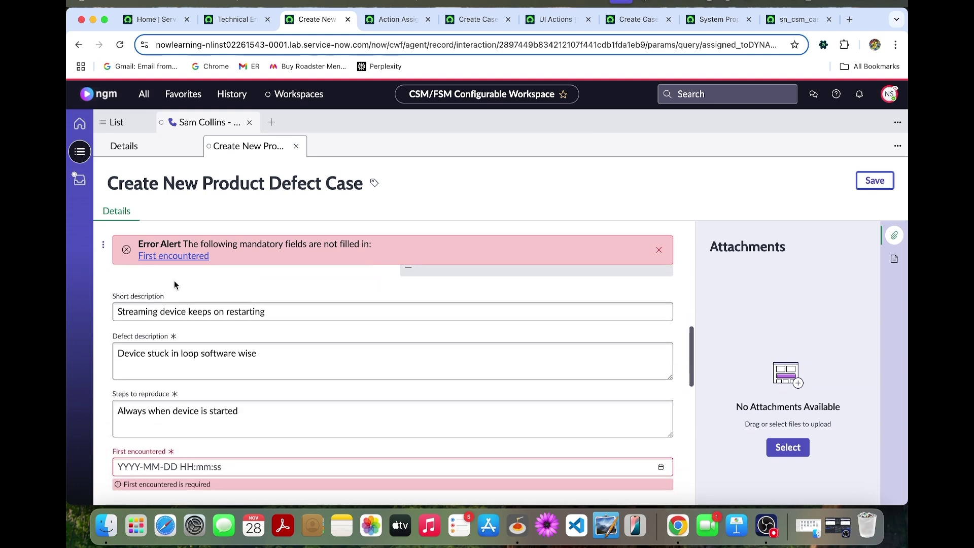
{"action": "scroll", "coordinate": [186, 294], "scroll_direction": "down", "scroll_amount": 1}
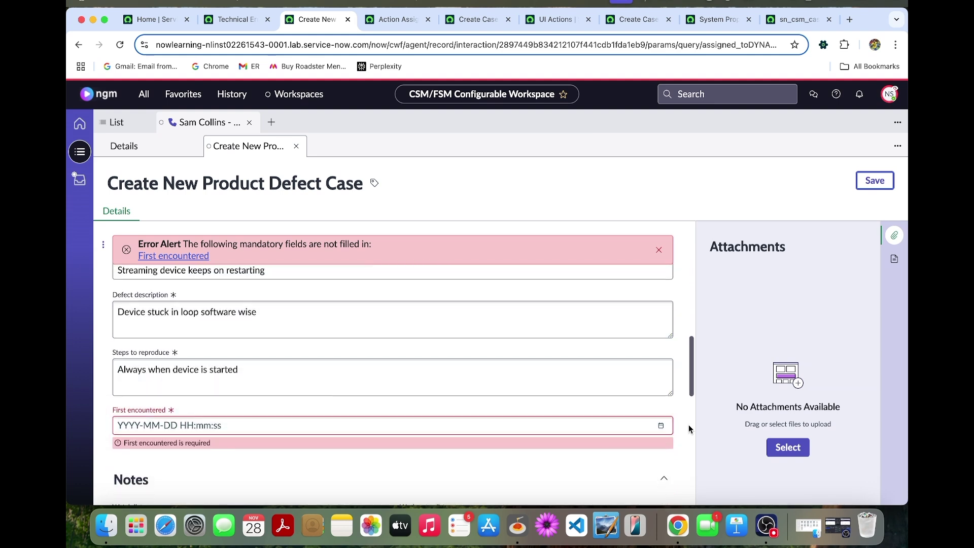
{"action": "left_click", "coordinate": [662, 427]}
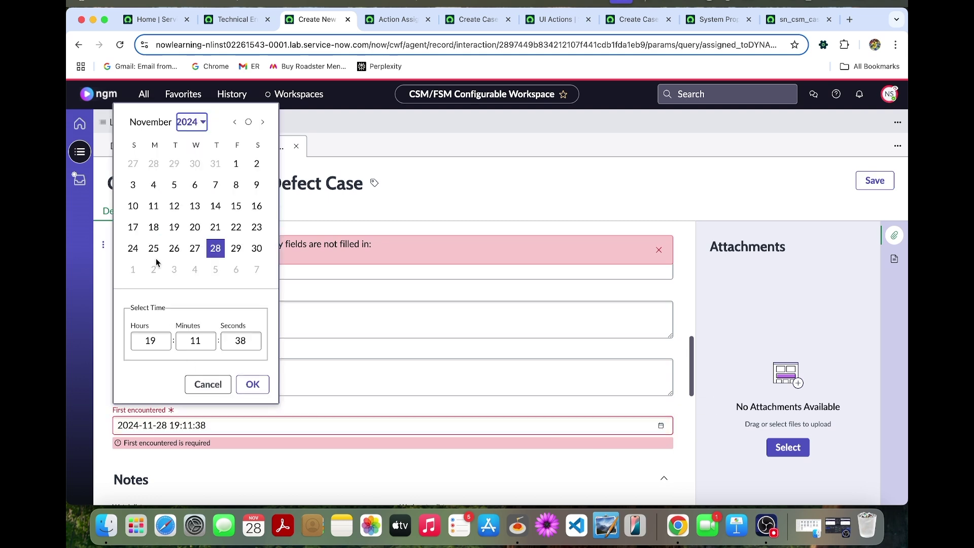
{"action": "left_click", "coordinate": [155, 207]}
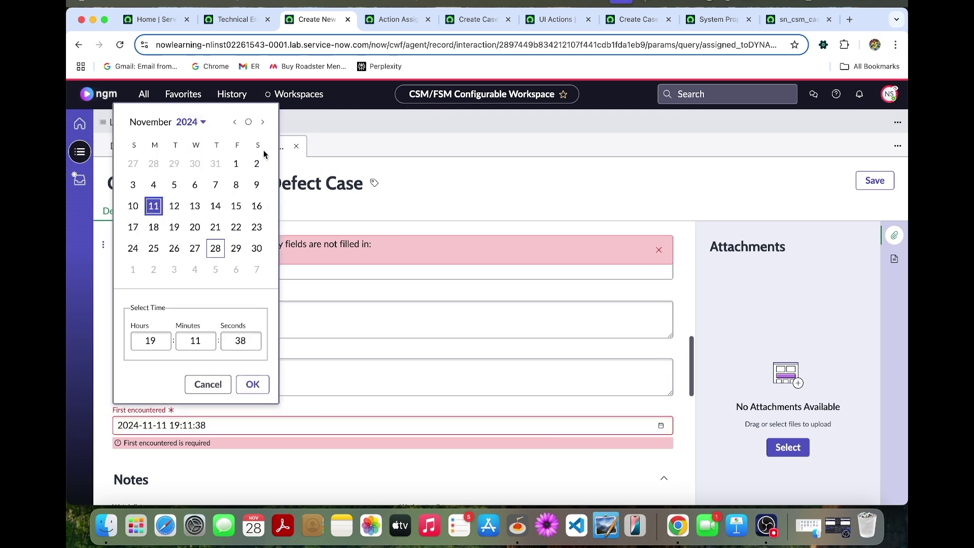
{"action": "left_click", "coordinate": [253, 386]}
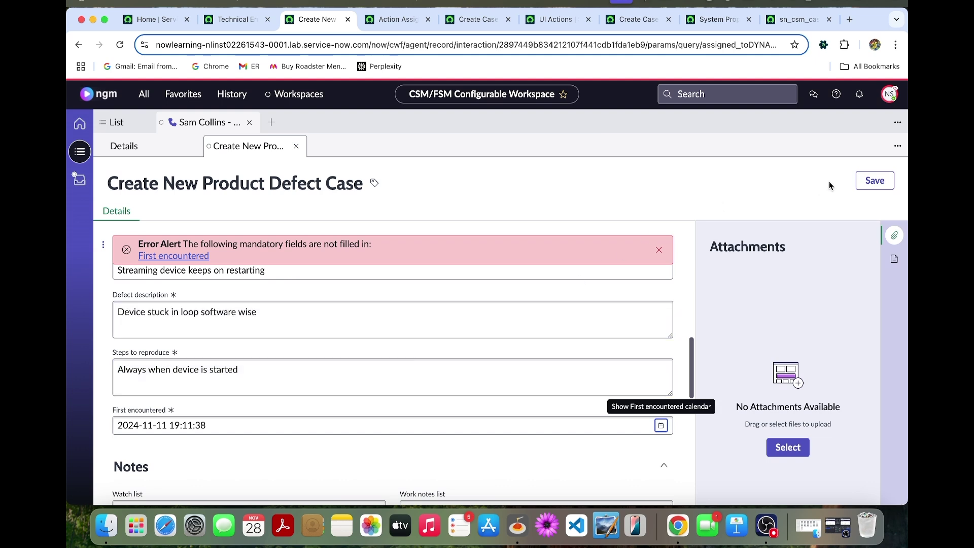
Step: Save the product defect case and assign it to yourself
{"action": "left_click", "coordinate": [871, 182]}
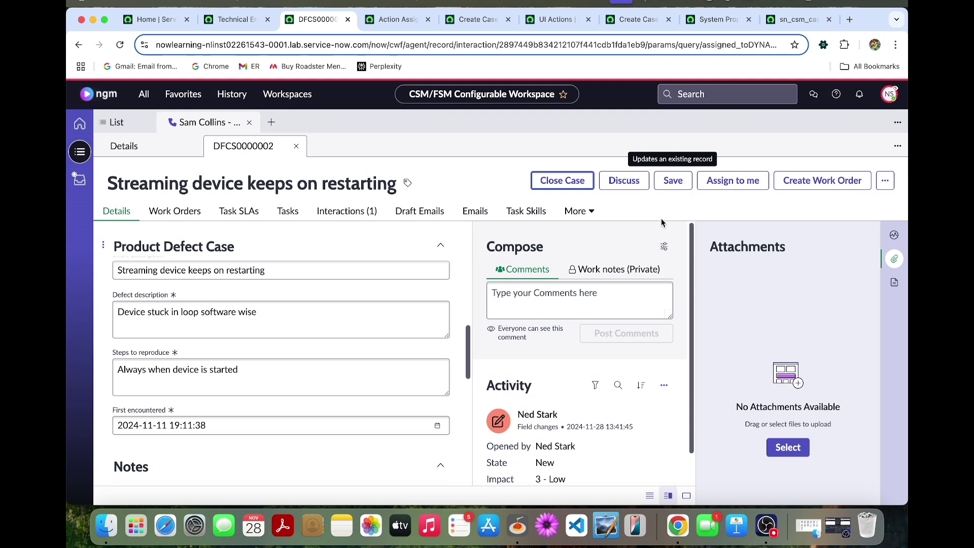
{"action": "left_click", "coordinate": [741, 187]}
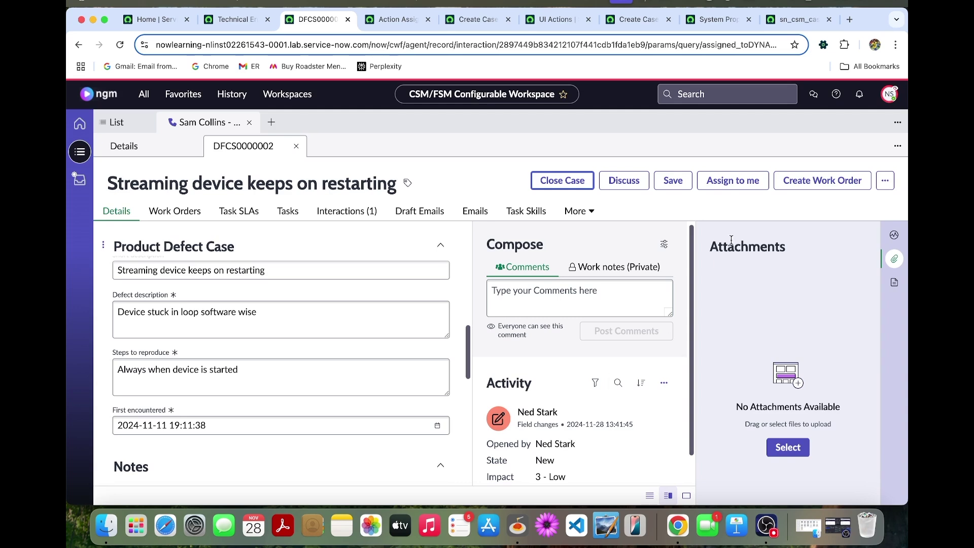
{"action": "left_click", "coordinate": [739, 187]}
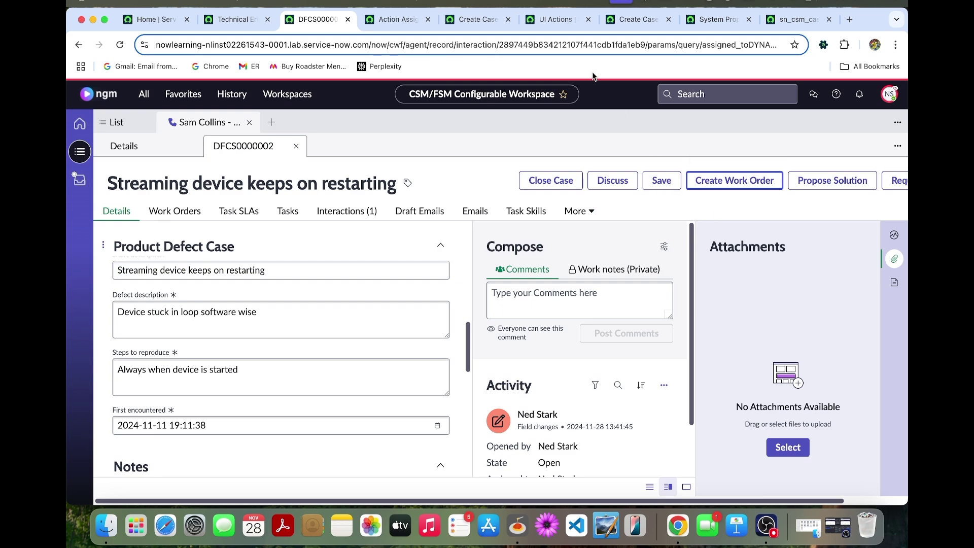
Step: Review the sn_csm_case_types system properties, the Create Case UI action for interactions and the list of Create Case UI actions
{"action": "left_click", "coordinate": [731, 21]}
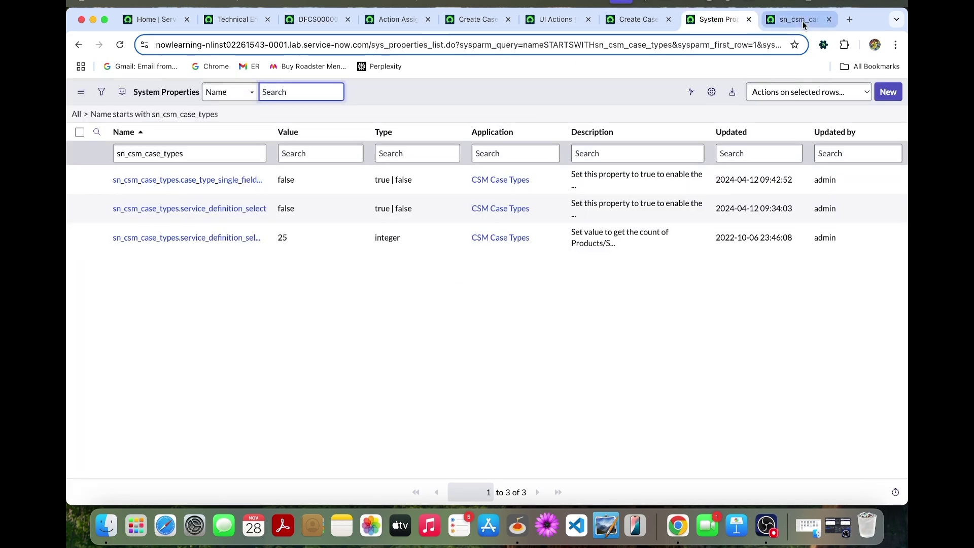
{"action": "left_click", "coordinate": [803, 21]}
{"action": "left_click", "coordinate": [634, 23]}
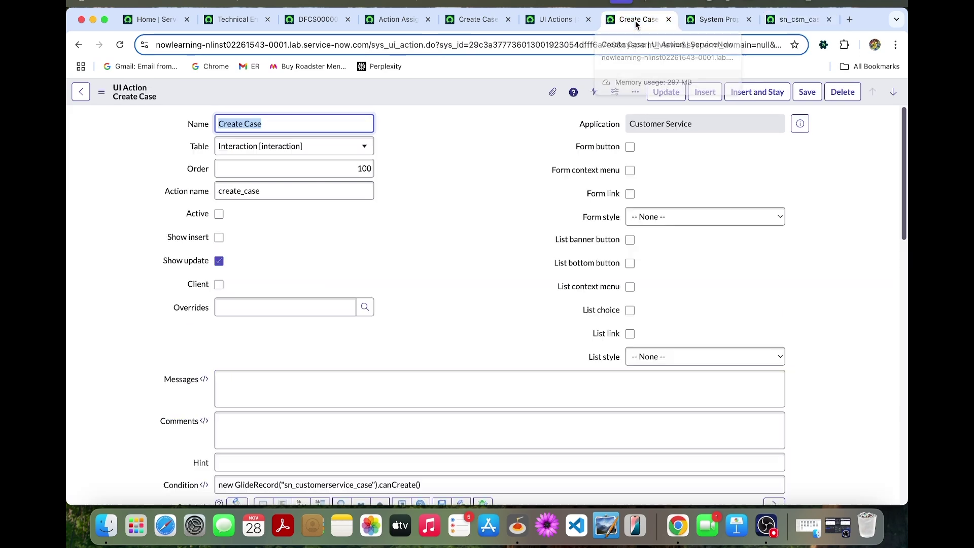
{"action": "left_click", "coordinate": [688, 23]}
{"action": "left_click", "coordinate": [561, 21]}
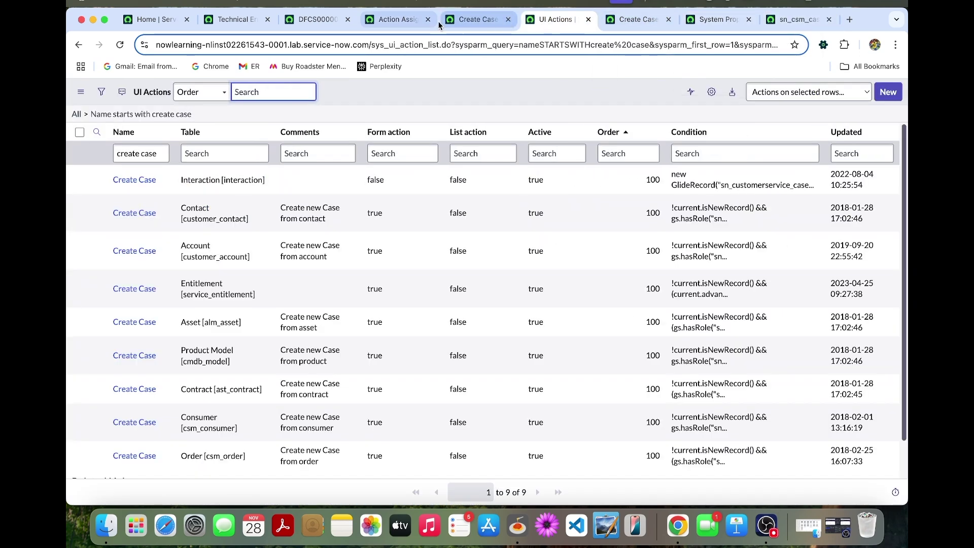